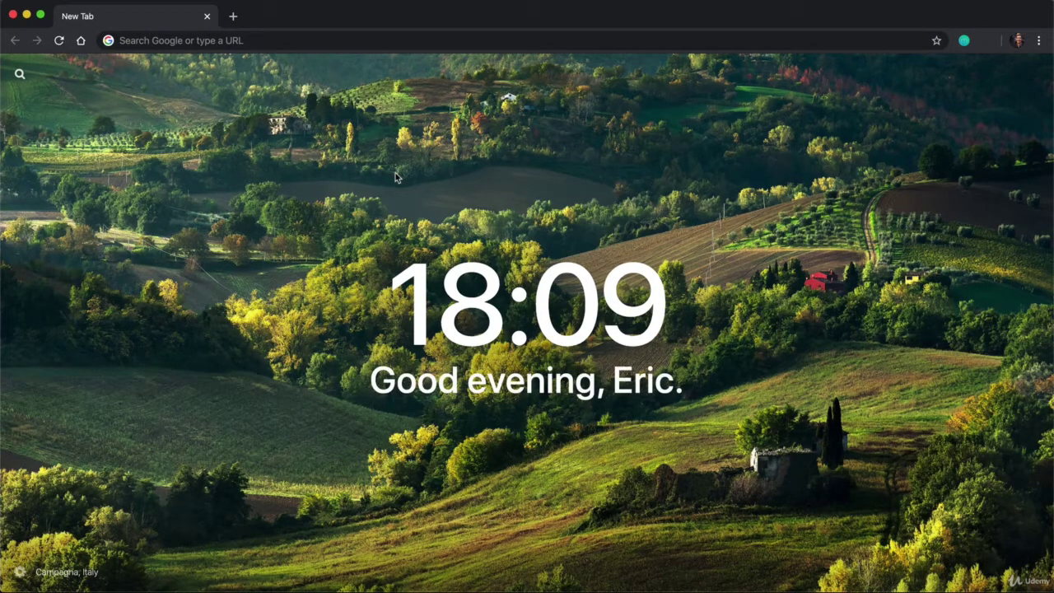
Step: Go to eric.camp/hosting in Chrome to reach the WPX Hosting homepage
click(271, 42)
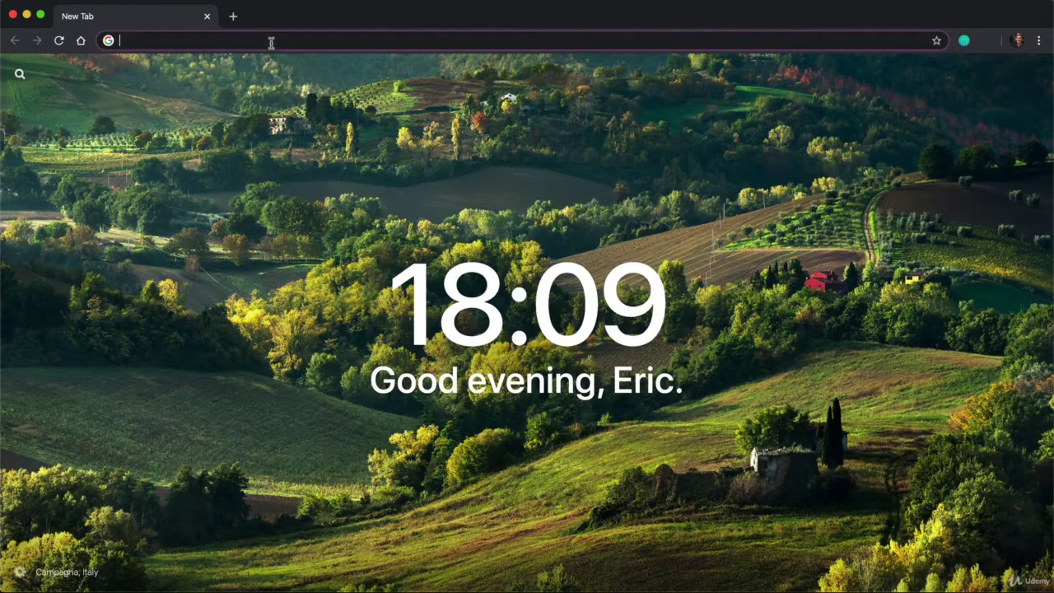
text(eric.camp)
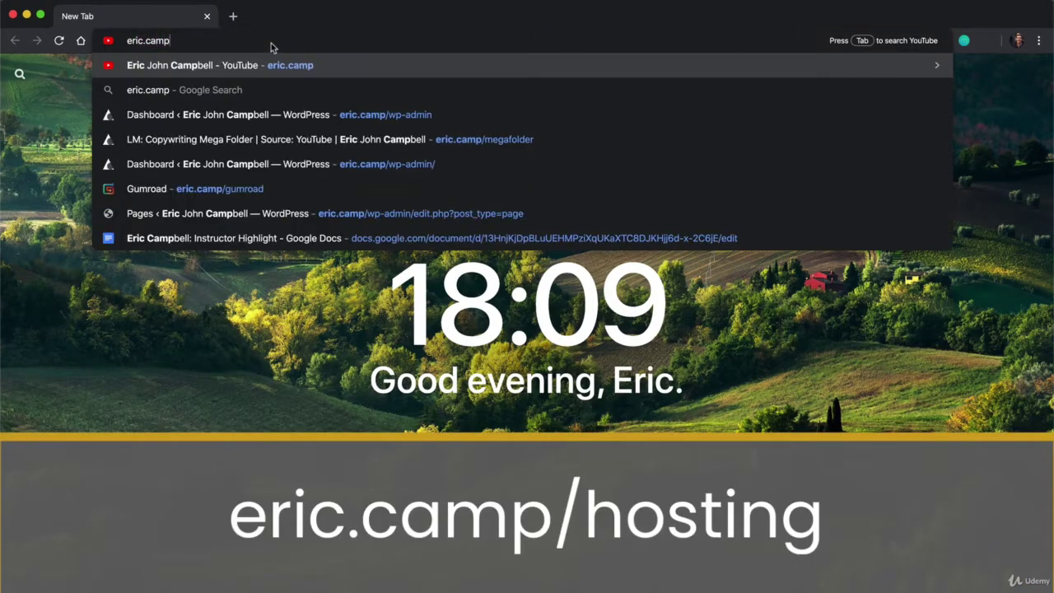
text(/hosting)
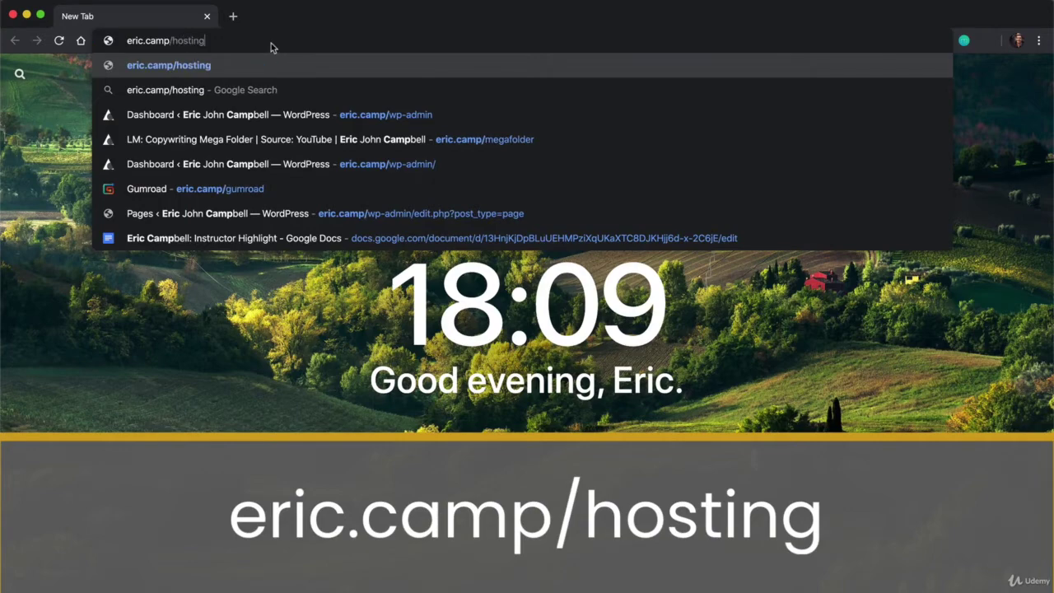
key(Return)
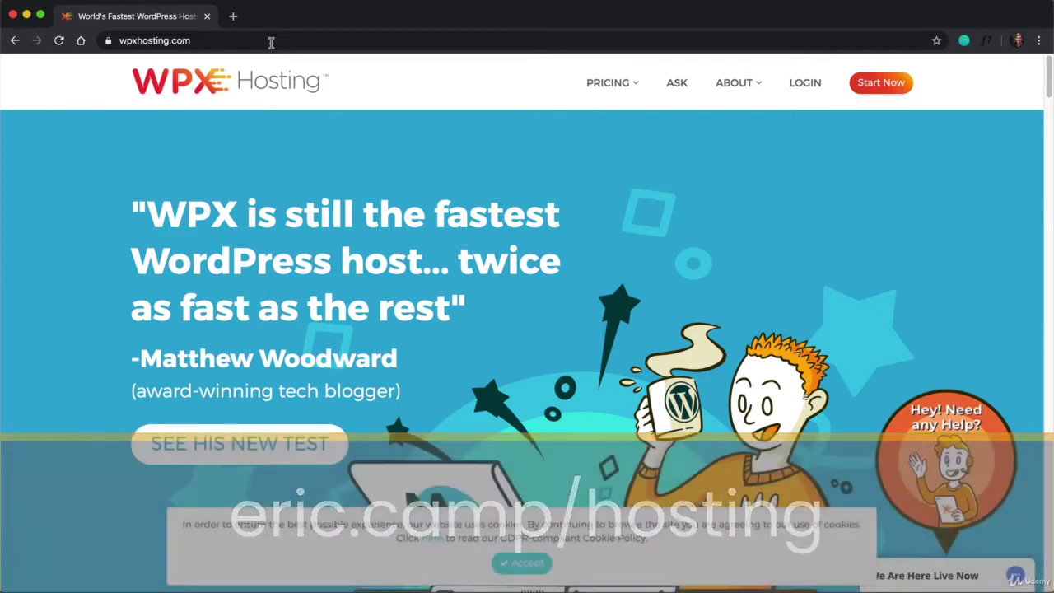
click(940, 569)
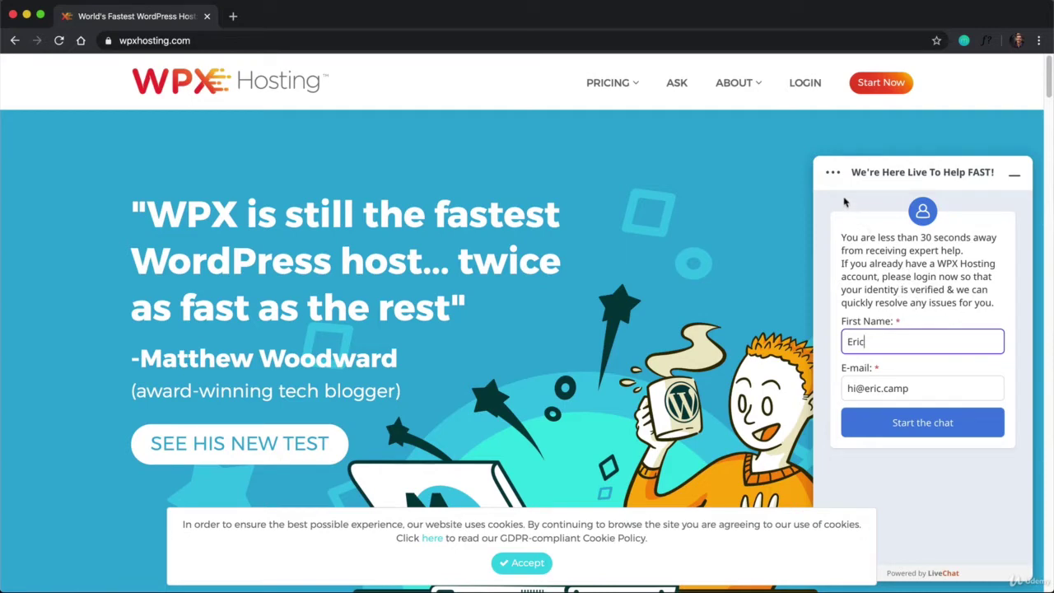
click(1015, 176)
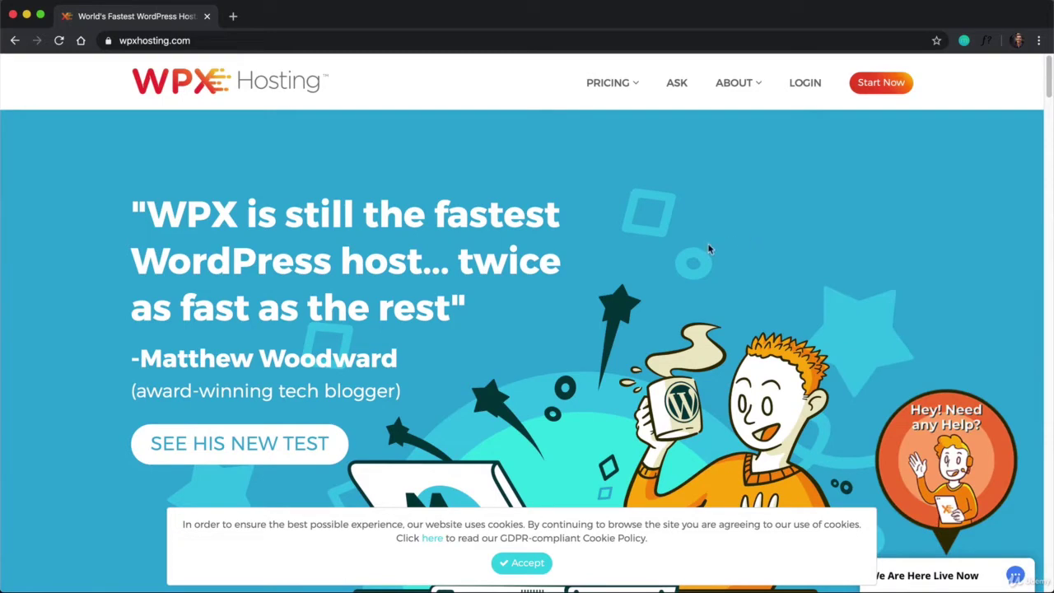
Step: Open the plans page, compare monthly prices, return to yearly billing and scroll to the Business plan
click(893, 83)
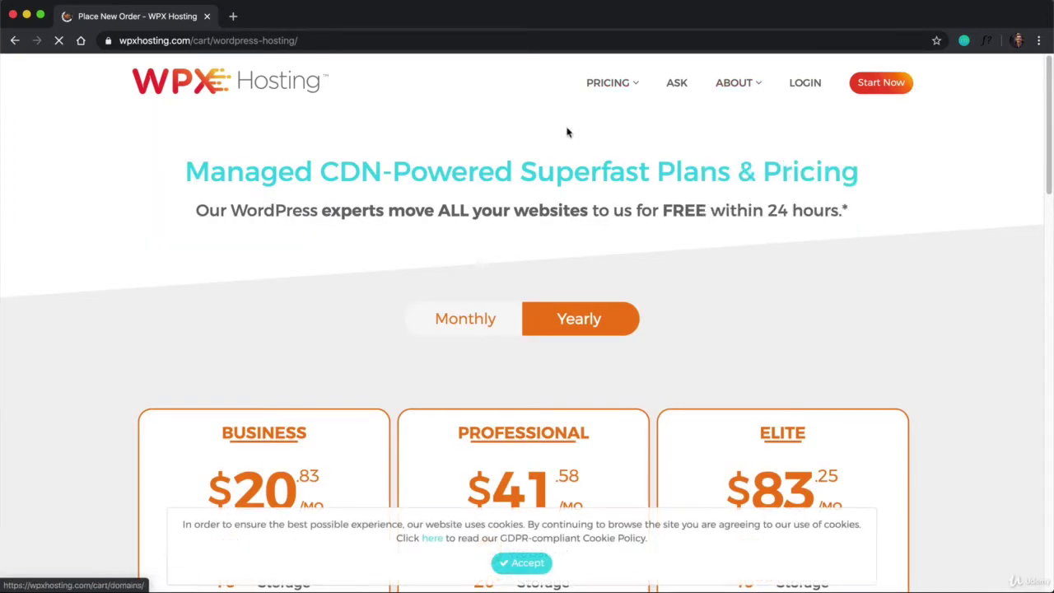
scroll(560, 138, down, 2)
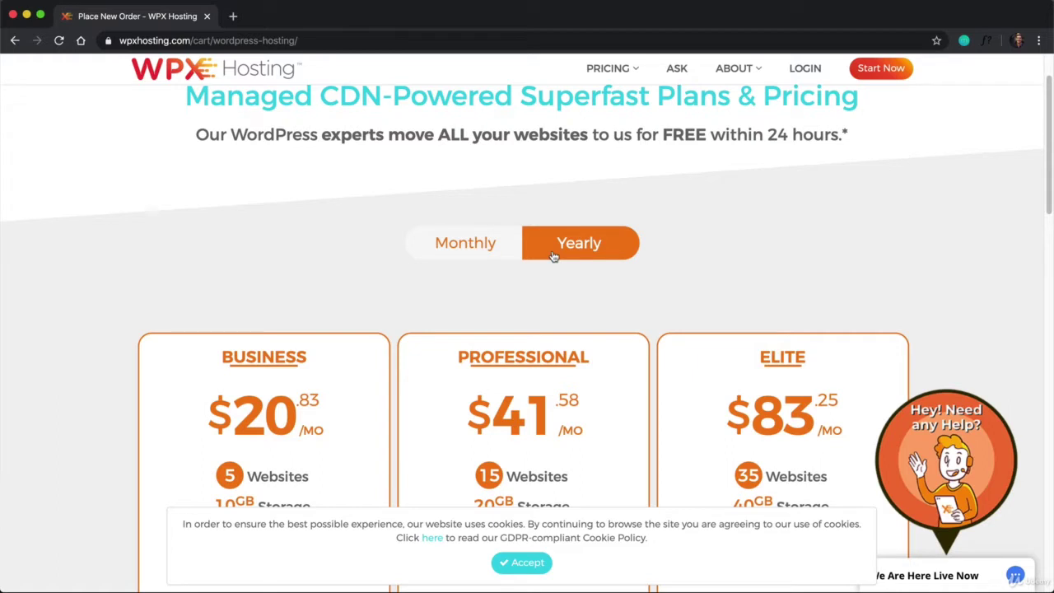
click(504, 256)
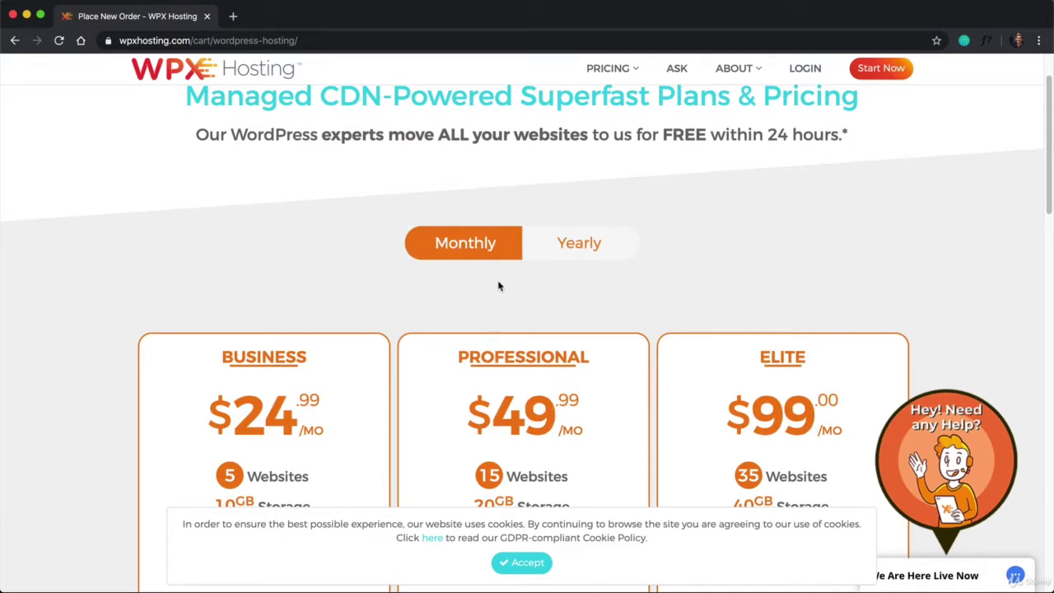
click(531, 246)
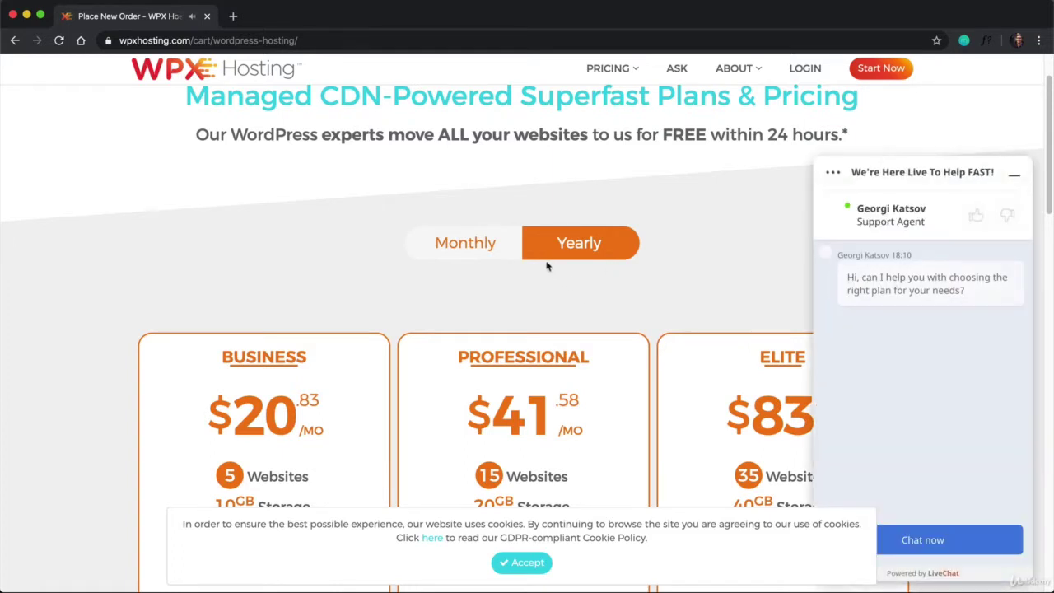
scroll(478, 255, down, 2)
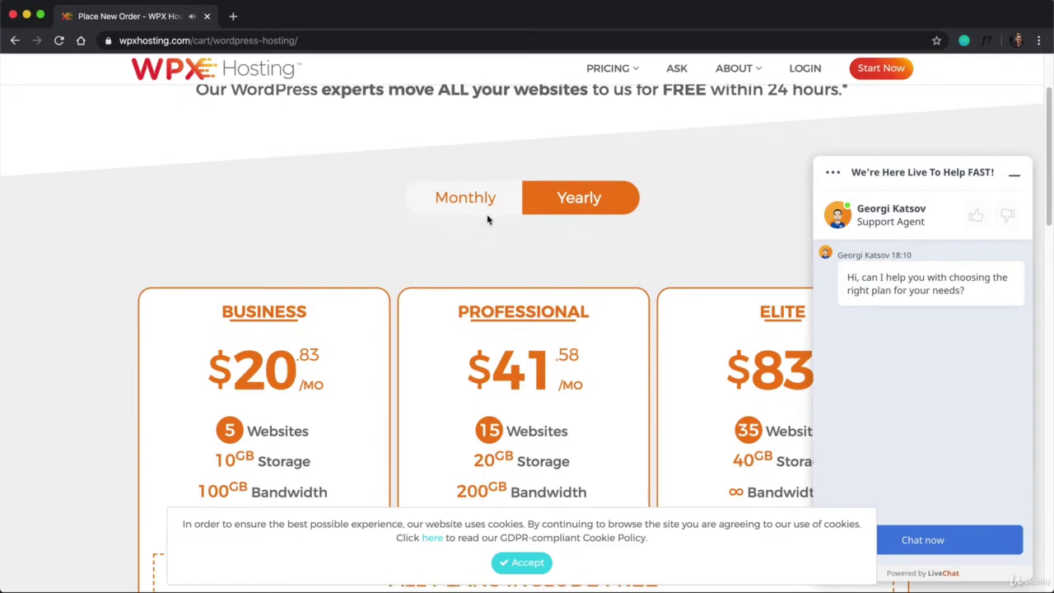
scroll(578, 212, down, 5)
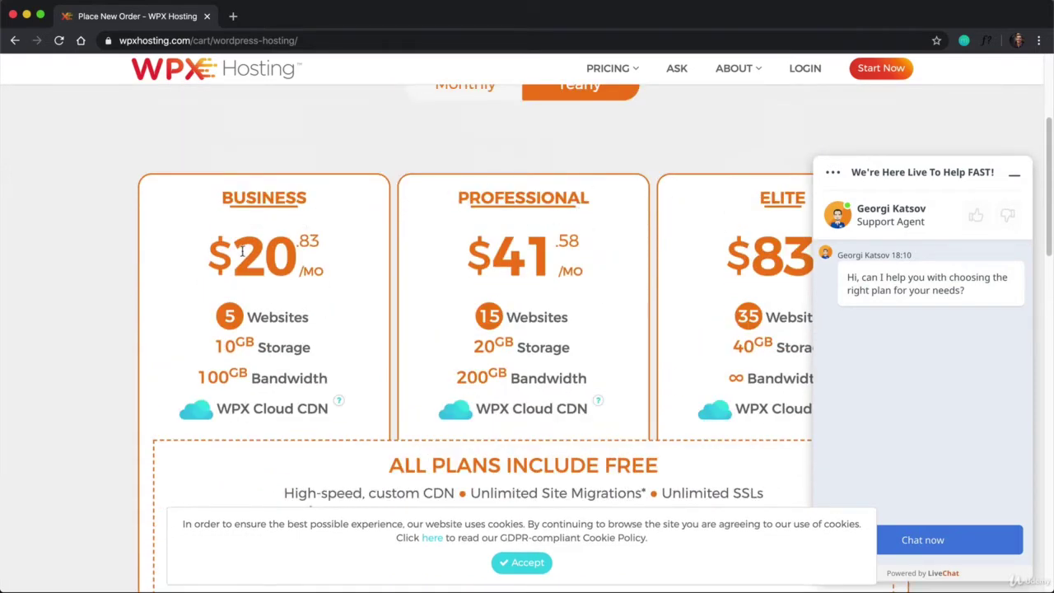
scroll(241, 251, down, 1)
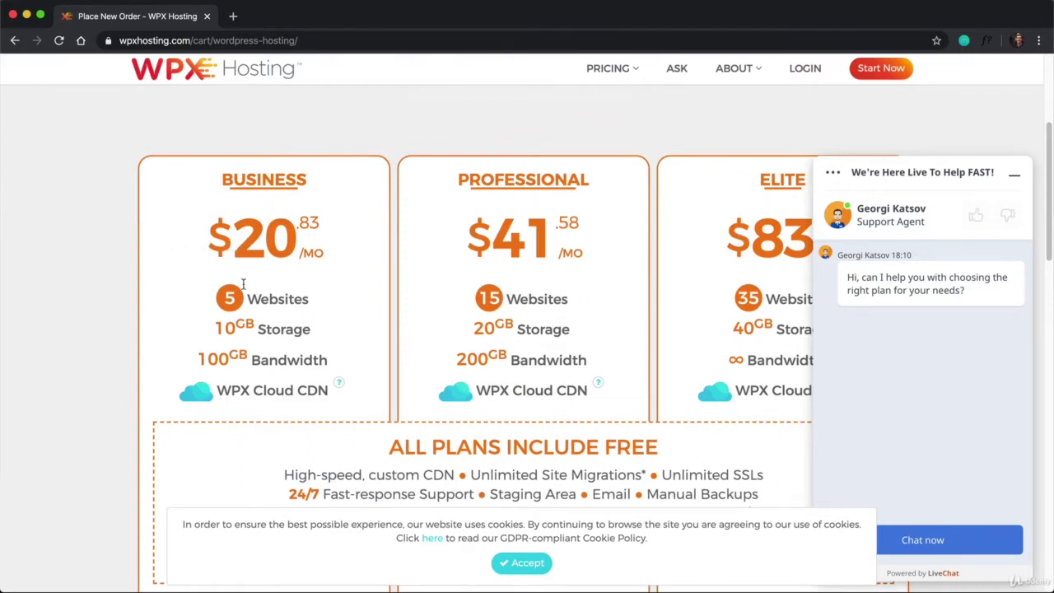
scroll(224, 291, down, 1)
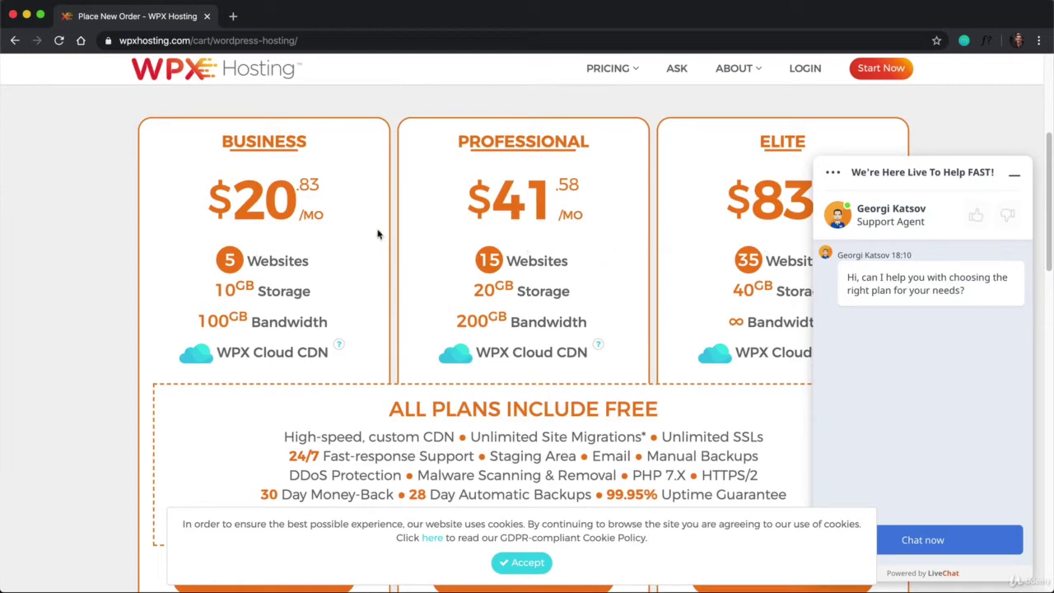
scroll(297, 226, down, 1)
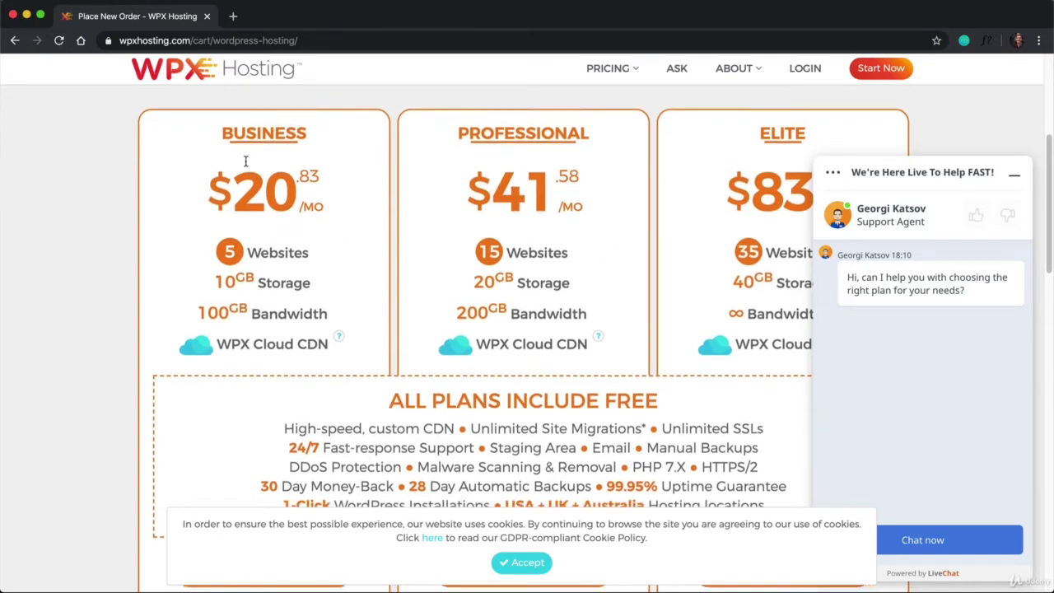
scroll(245, 161, down, 5)
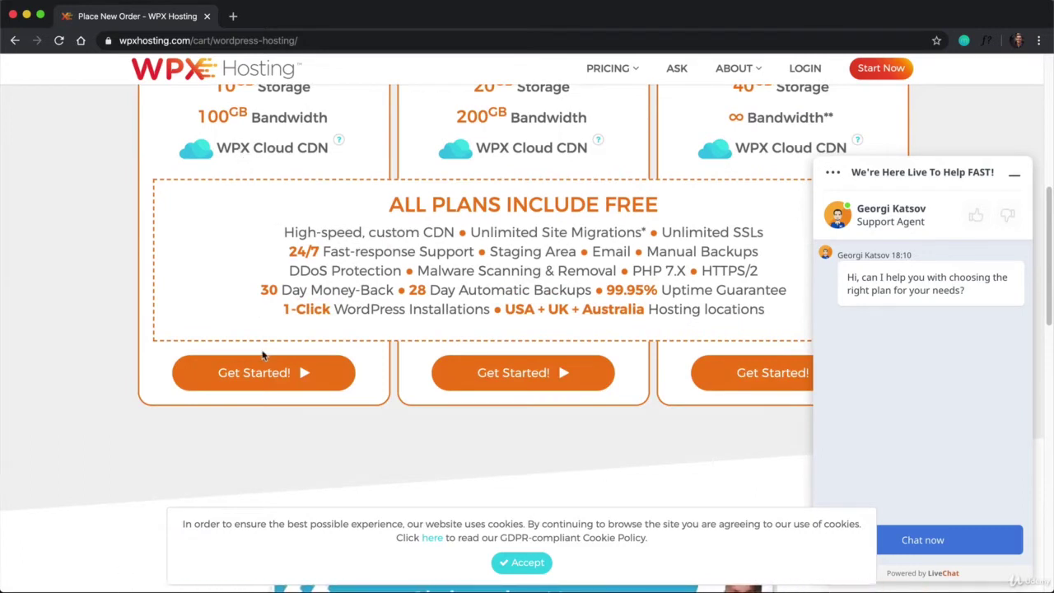
Step: Choose US hosting for the Business plan from its Get Started! locations
click(275, 375)
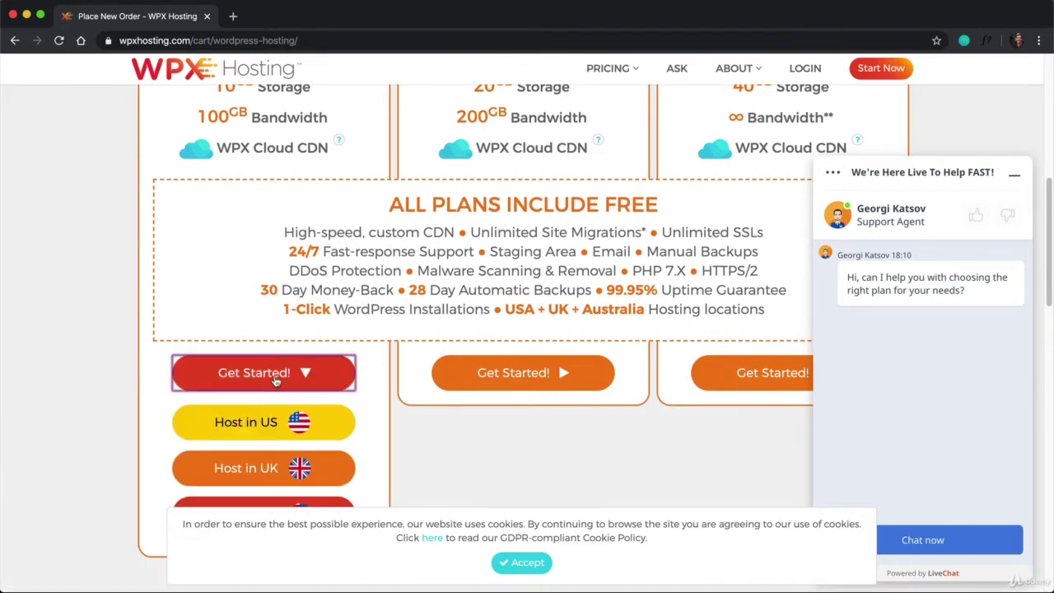
scroll(272, 395, down, 2)
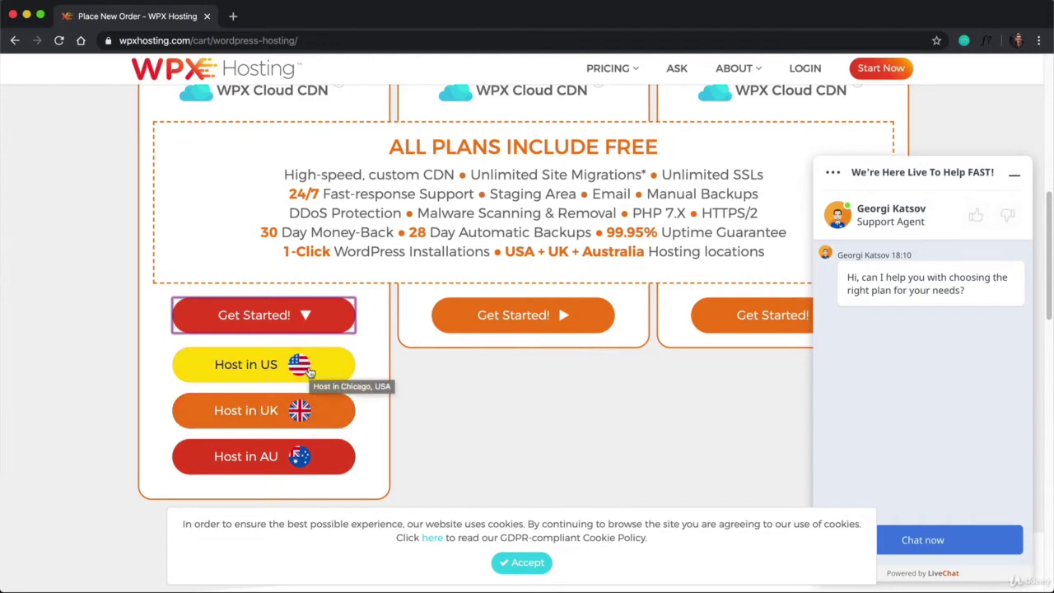
click(309, 372)
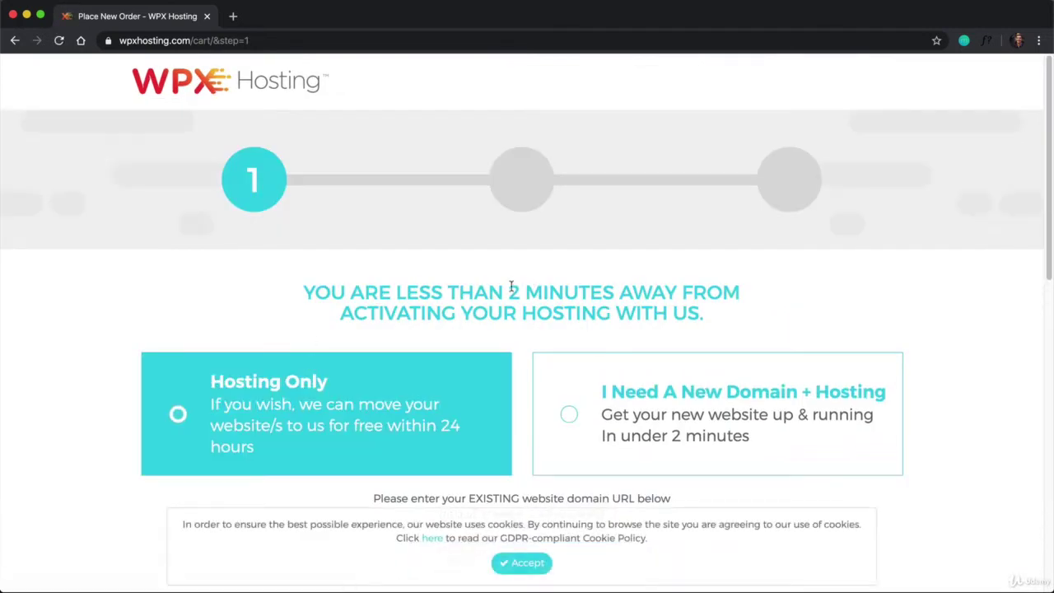
Step: Minimize the support chat, check the page address, and scroll to the domain options
scroll(561, 191, down, 2)
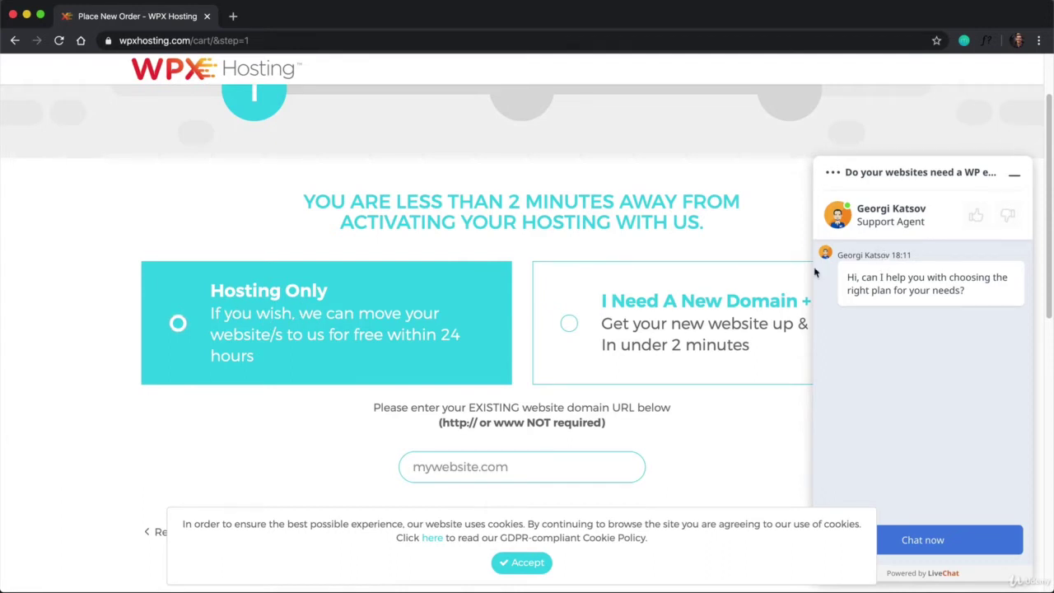
click(1014, 182)
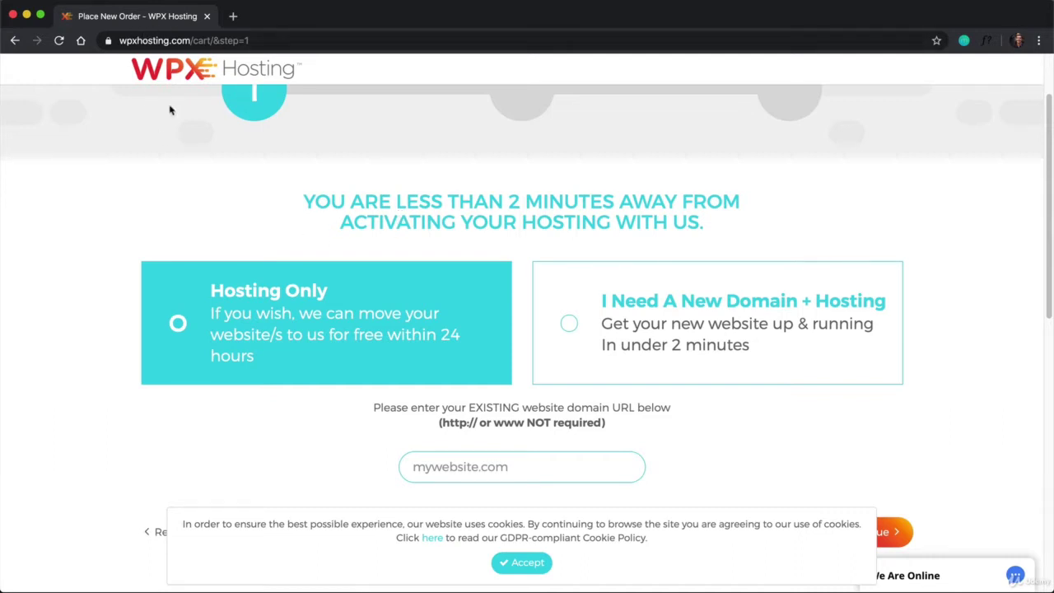
click(190, 41)
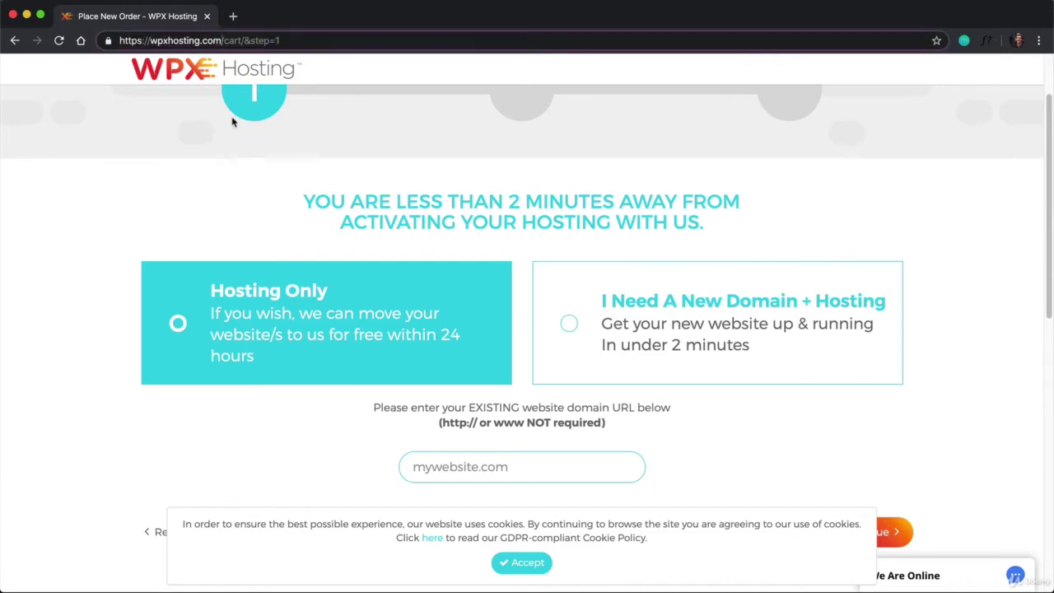
click(252, 181)
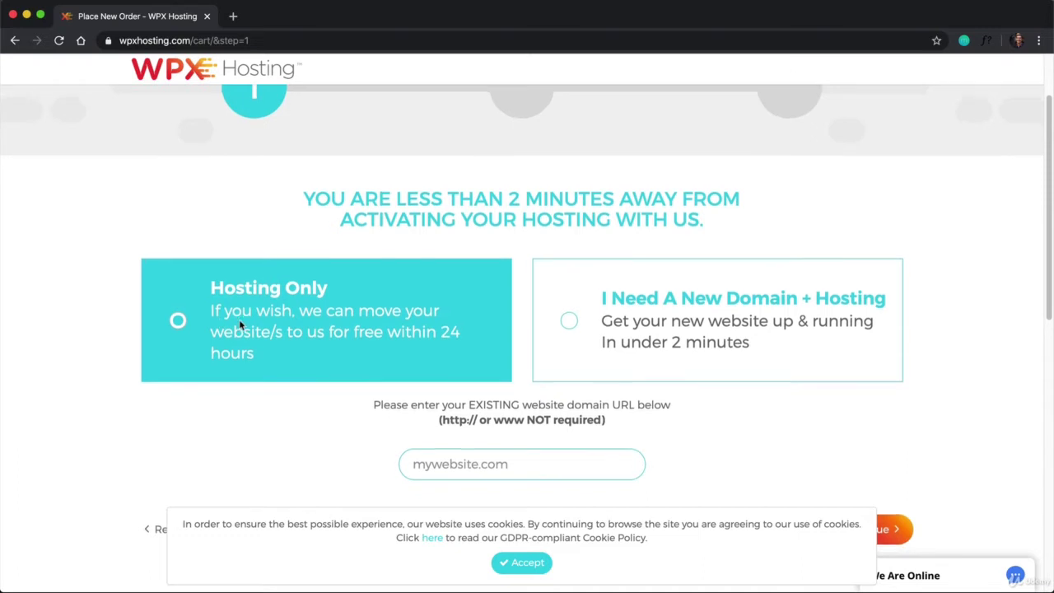
scroll(239, 318, down, 2)
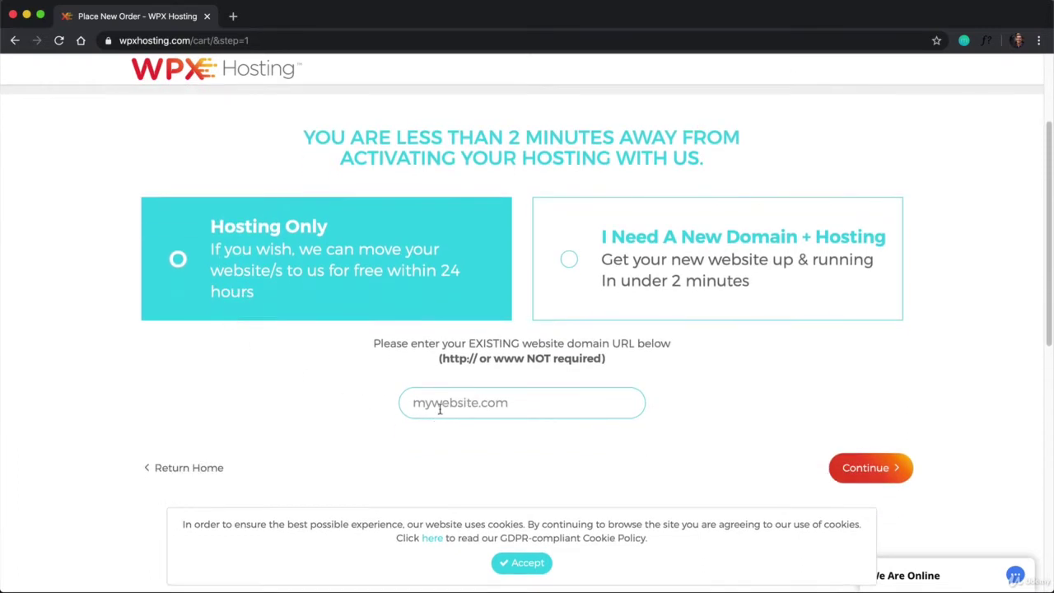
scroll(428, 402, down, 1)
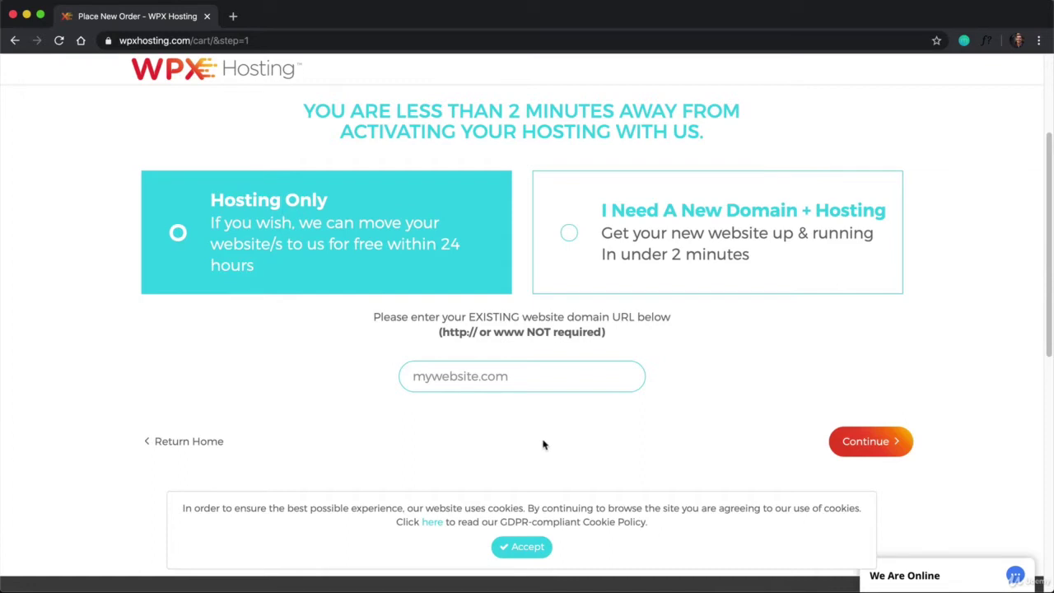
Step: Choose New Domain + Hosting and enter sliceoflife as the wanted domain name
click(590, 235)
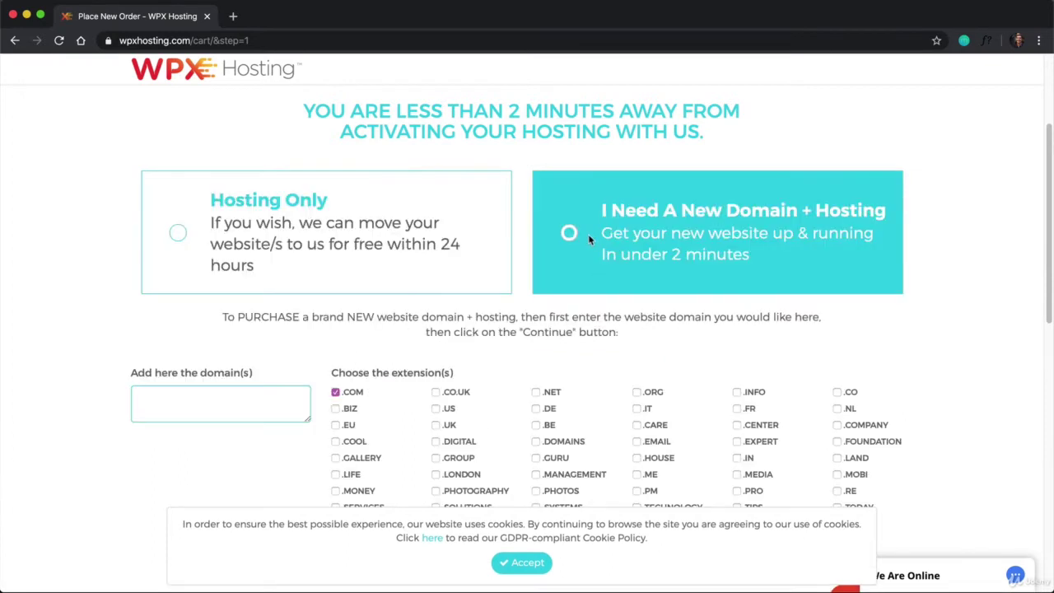
scroll(491, 297, down, 1)
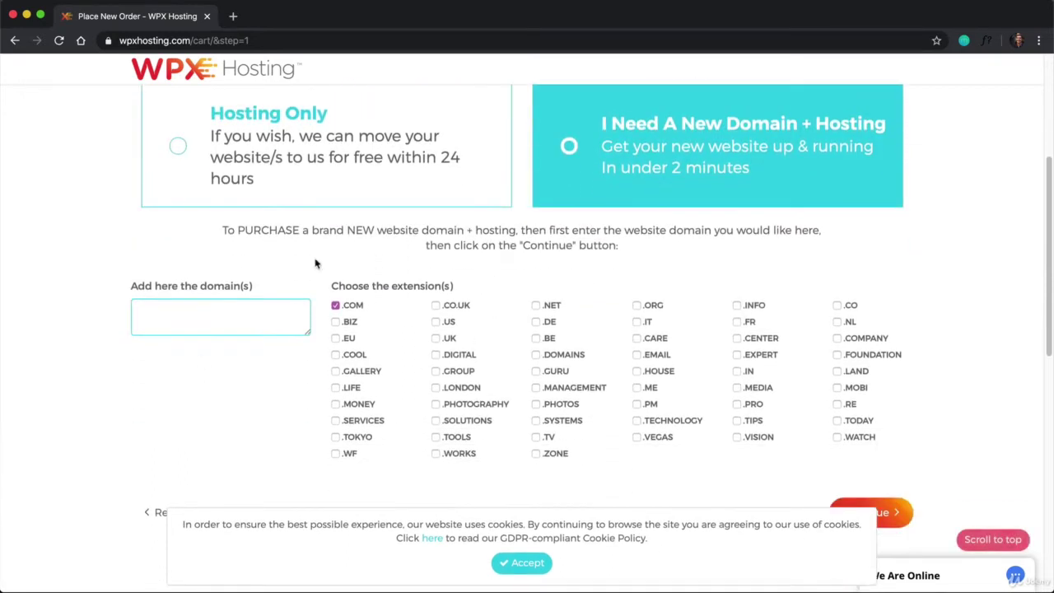
click(247, 316)
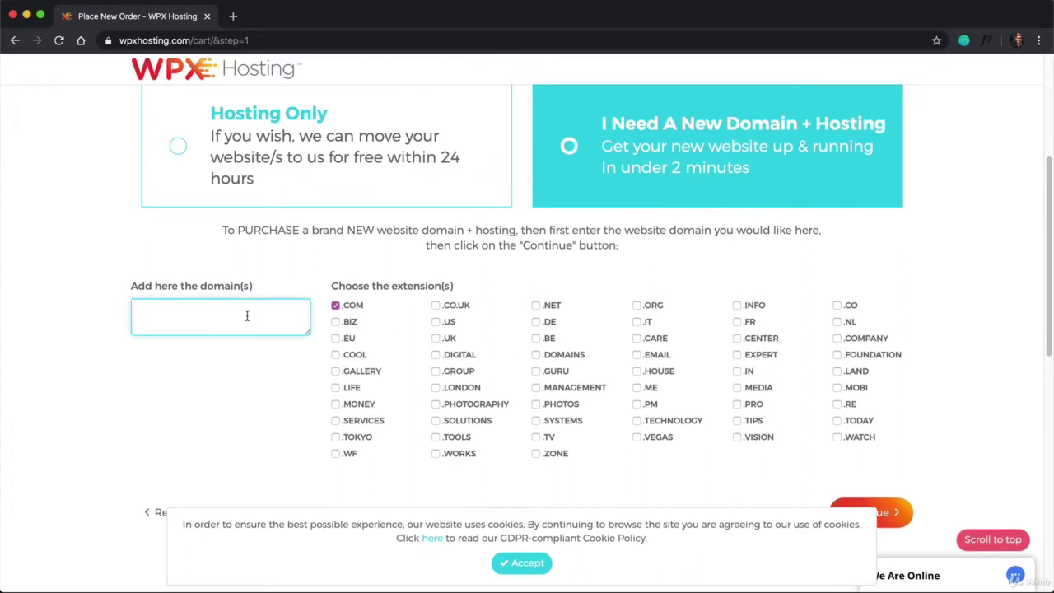
text(slive)
key(BackSpace)
text(ceoflife)
Step: Accept cookies, find sliceoflife.com taken, and replace the name with businessinthealps
scroll(346, 308, down, 1)
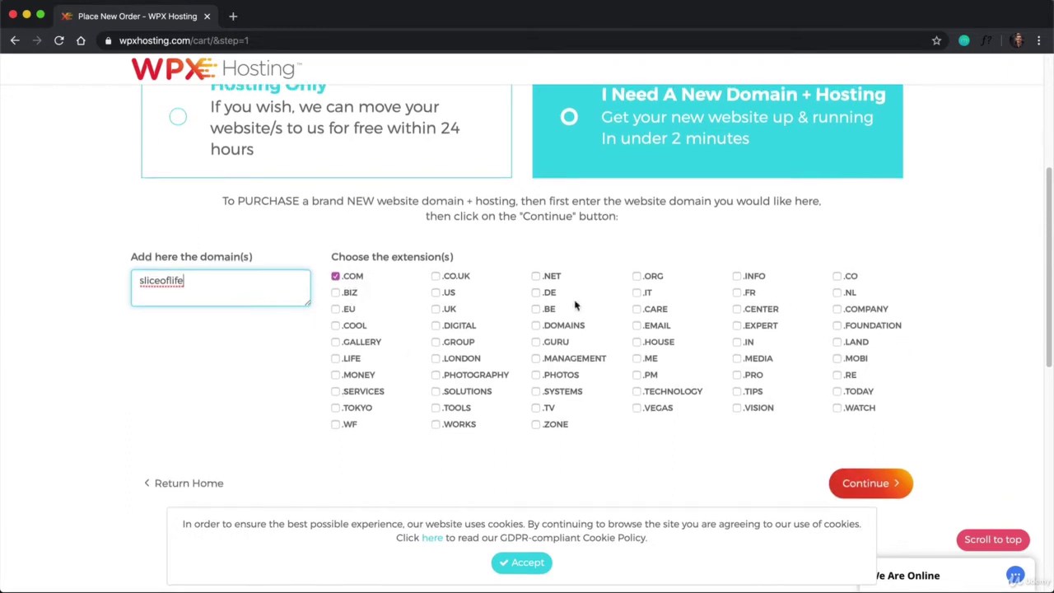
scroll(512, 320, down, 1)
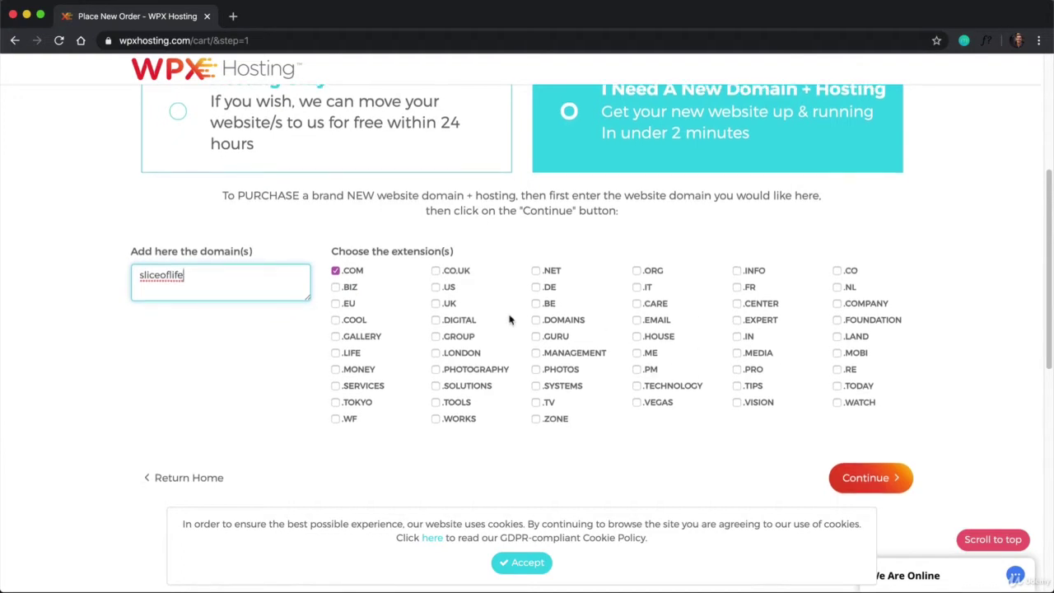
click(521, 562)
click(867, 478)
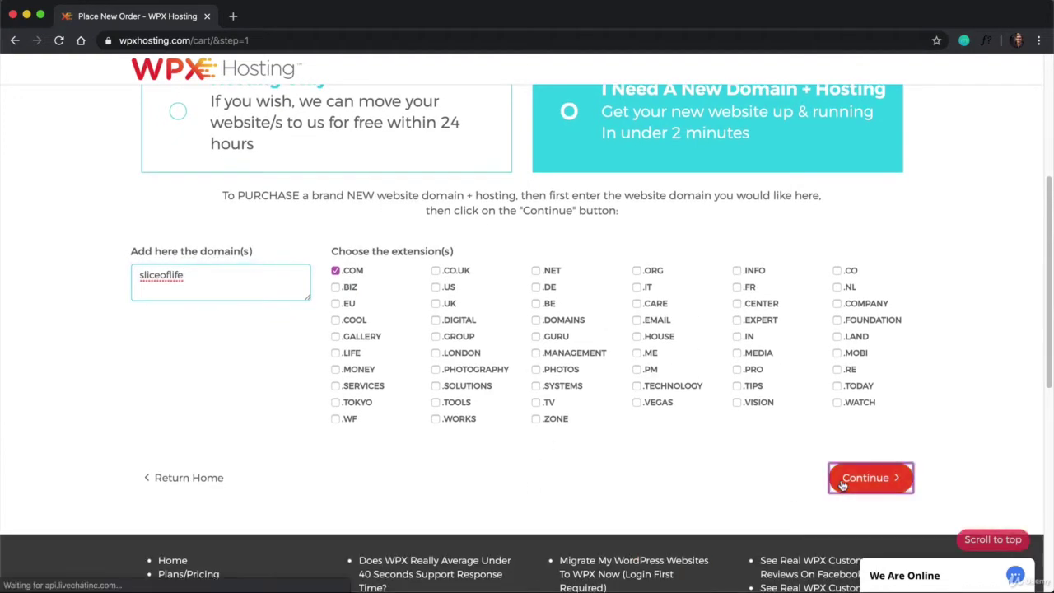
scroll(532, 415, down, 2)
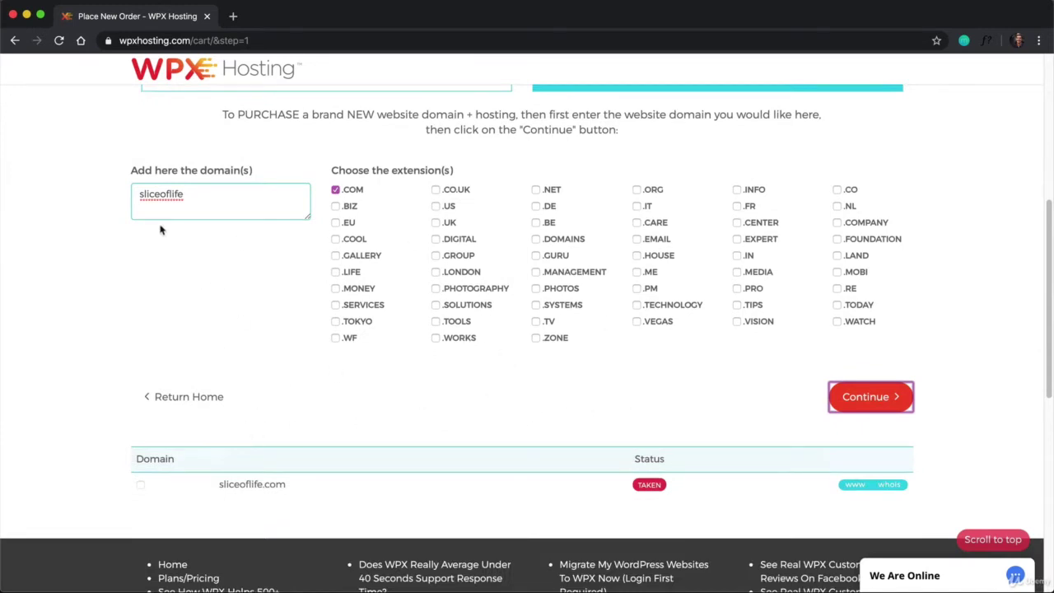
double_click(201, 200)
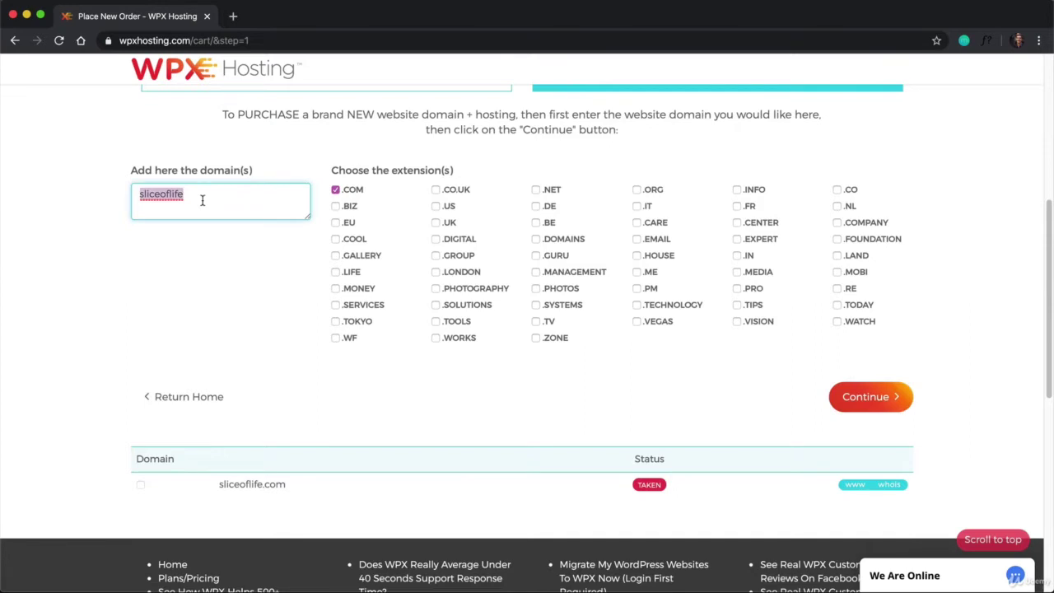
text(businessinthealps)
Step: Check businessinthealps.com, confirming it is available for 1 year at $10.99 USD
click(828, 393)
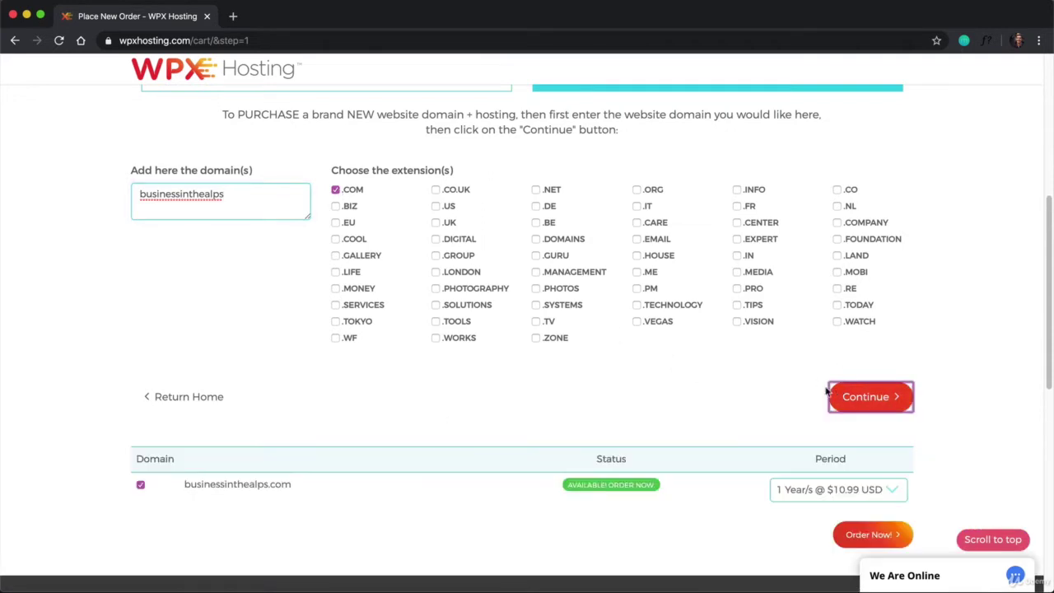
scroll(665, 489, down, 1)
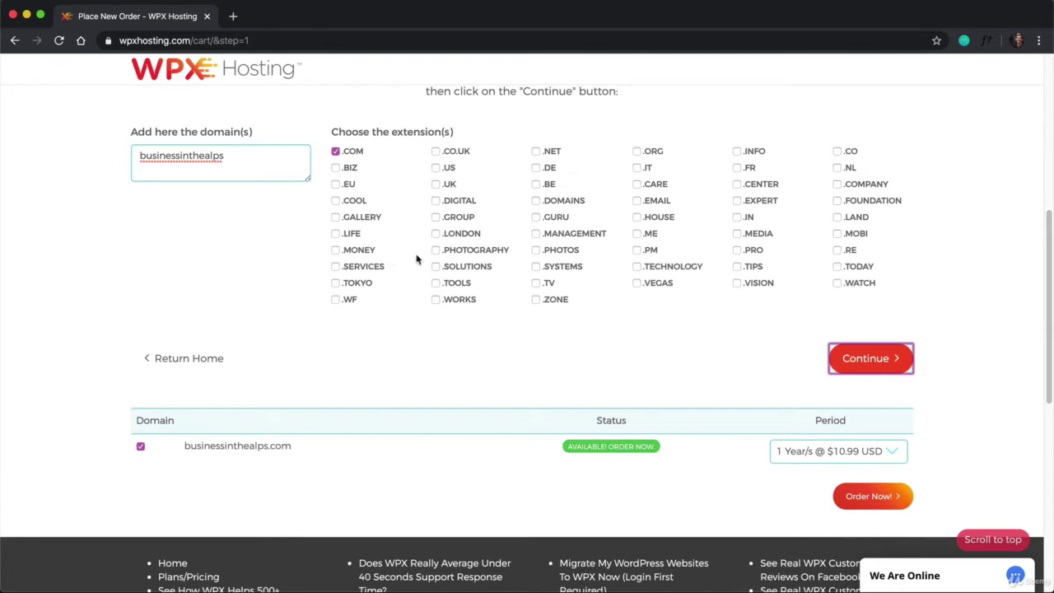
Step: Order businessinthealps.com with a 1-year registration period and continue to billing cycle
click(877, 504)
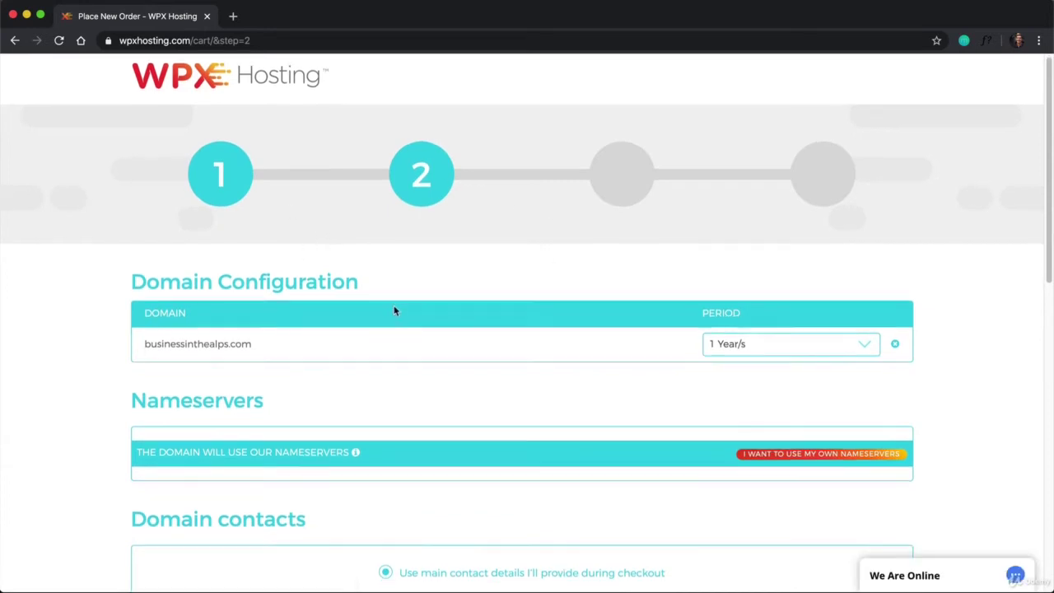
scroll(396, 313, down, 2)
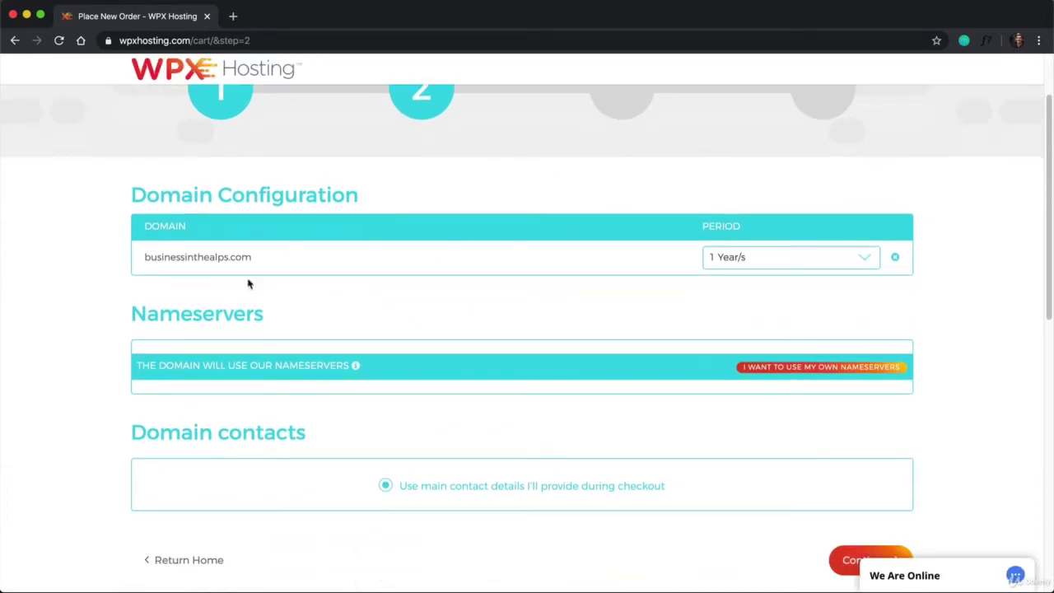
click(763, 265)
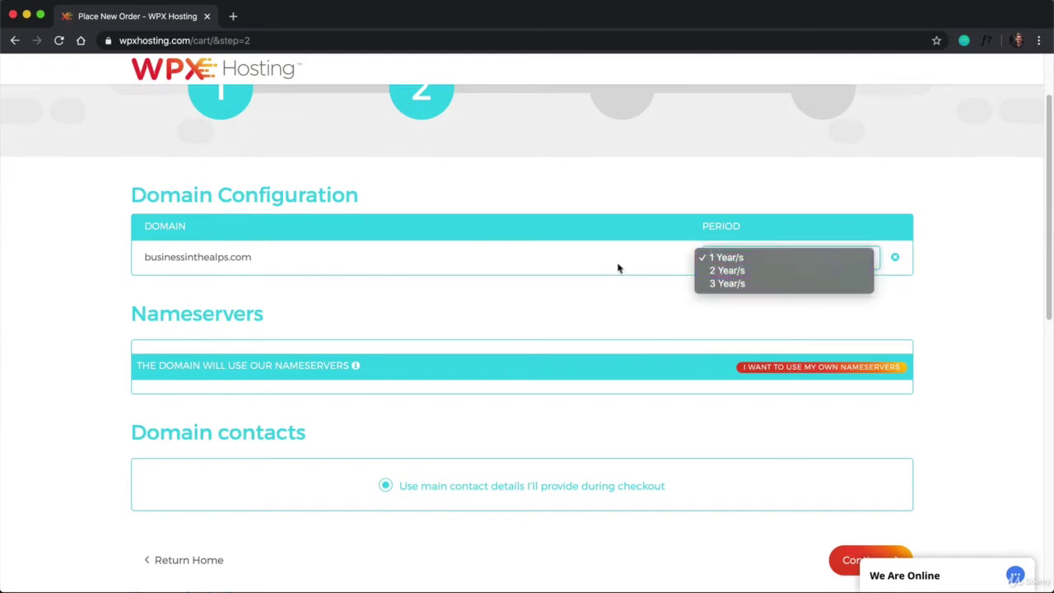
click(742, 258)
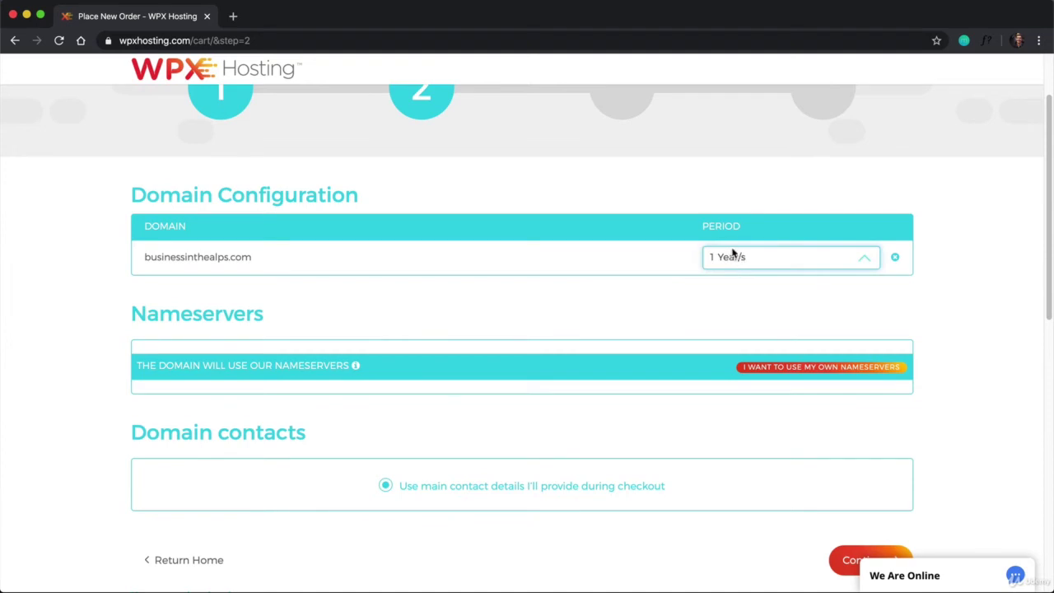
scroll(565, 287, down, 2)
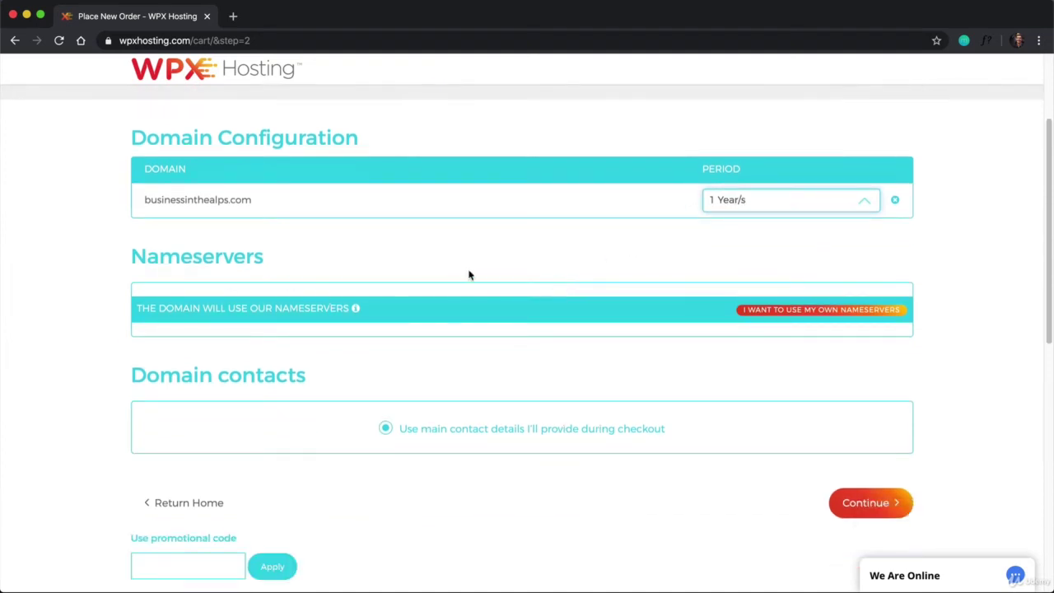
scroll(572, 298, down, 3)
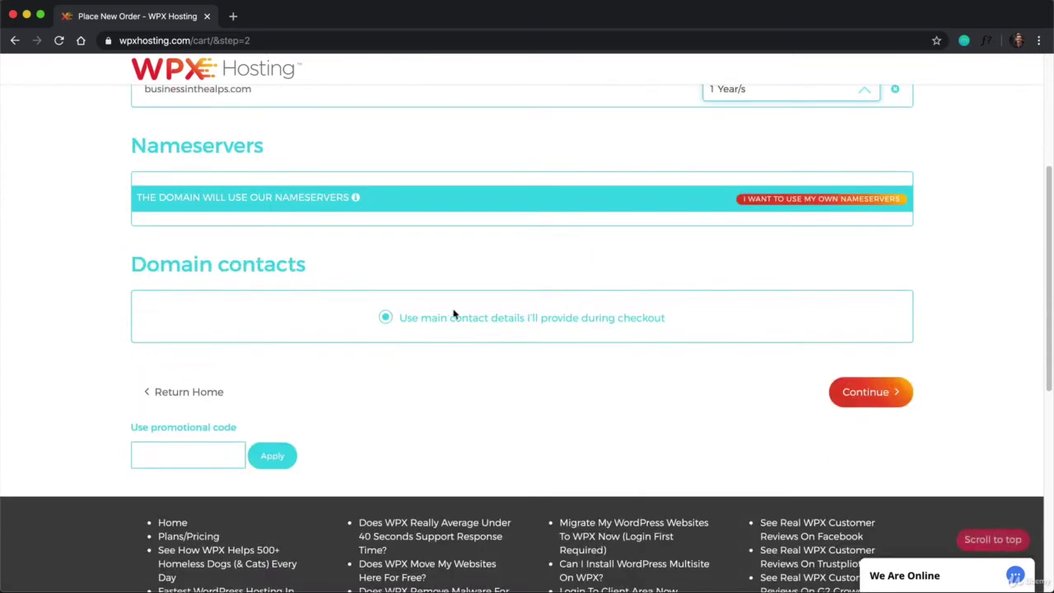
click(867, 391)
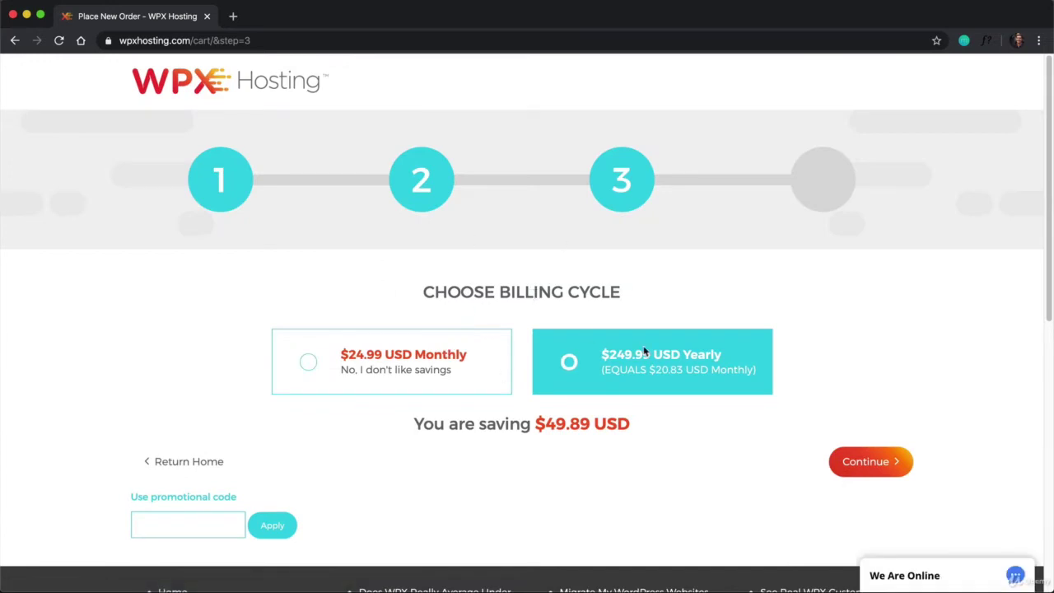
Step: Keep the $249.99 USD yearly billing cycle and continue to the order summary
scroll(644, 348, down, 1)
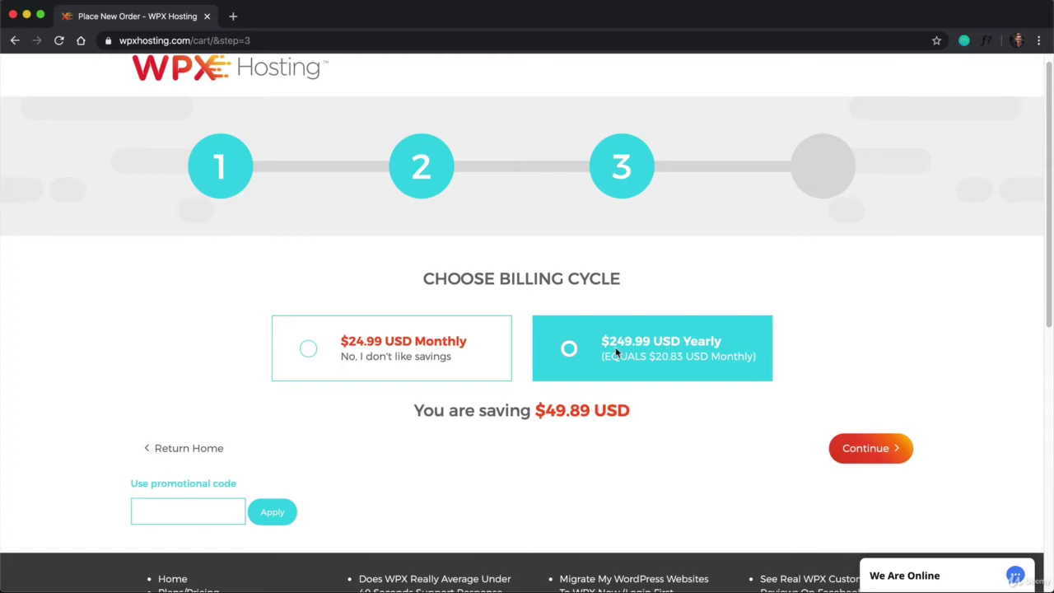
click(871, 448)
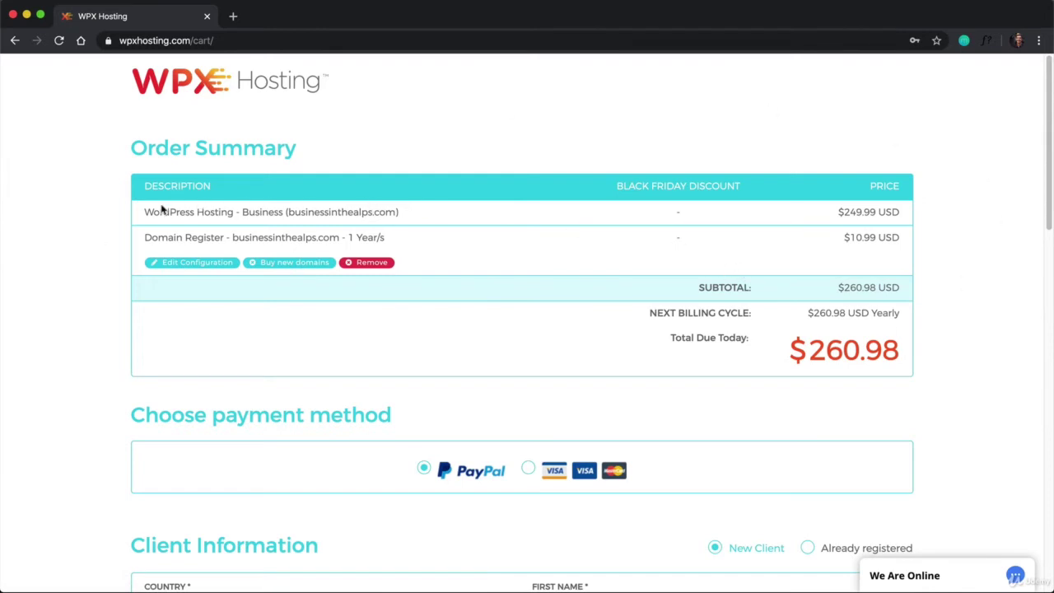
Step: Review the WordPress Hosting and domain registration lines in the order summary
drag(146, 212, 900, 212)
click(804, 230)
drag(182, 238, 896, 239)
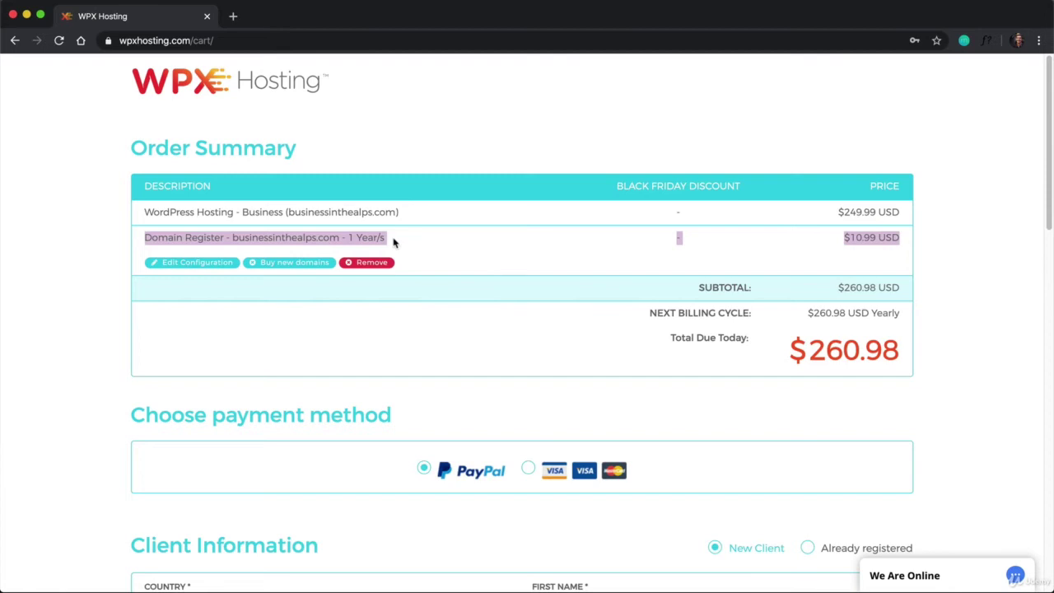
click(865, 246)
Step: Select credit card as the payment method and attempt checkout
scroll(731, 287, down, 1)
scroll(732, 287, down, 5)
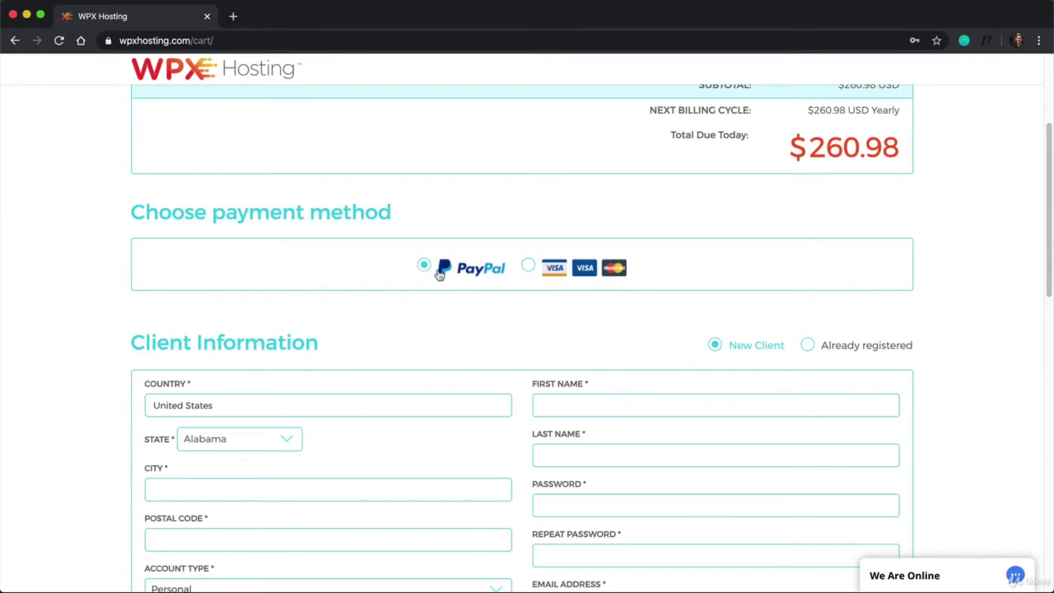
click(532, 267)
scroll(614, 269, down, 6)
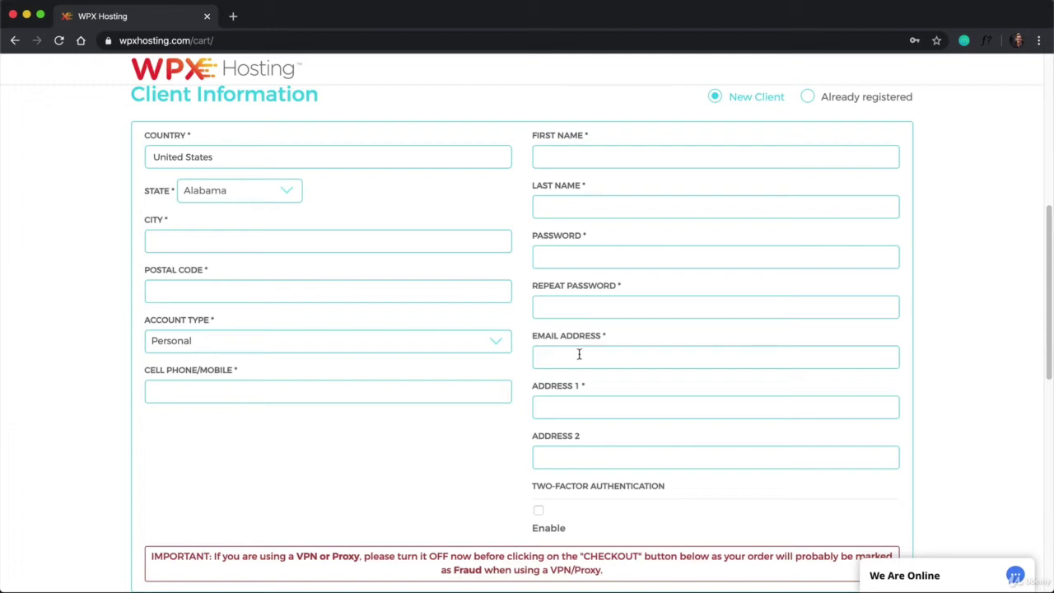
scroll(581, 356, down, 3)
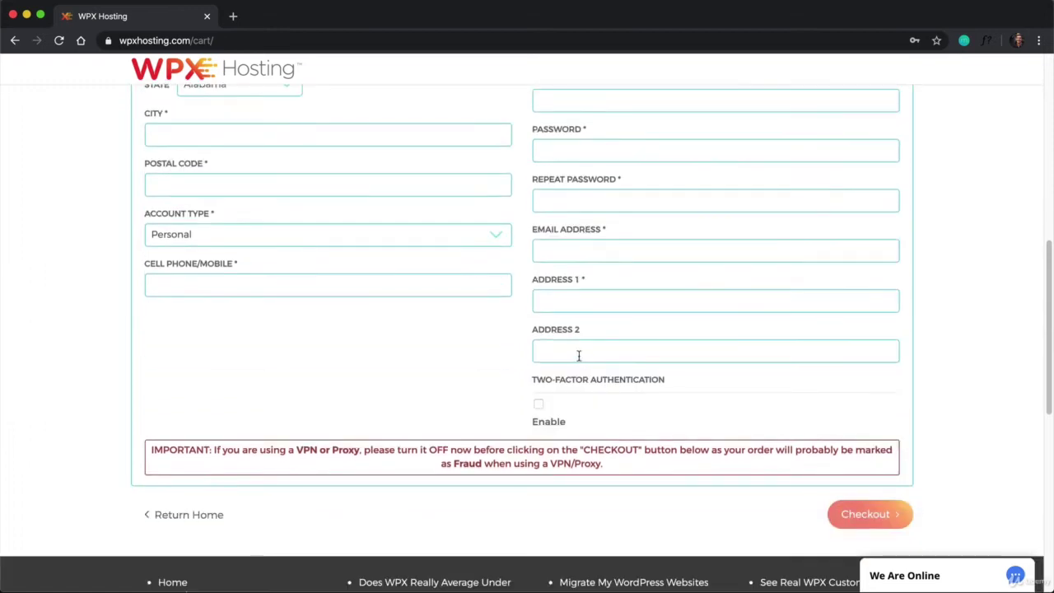
click(859, 519)
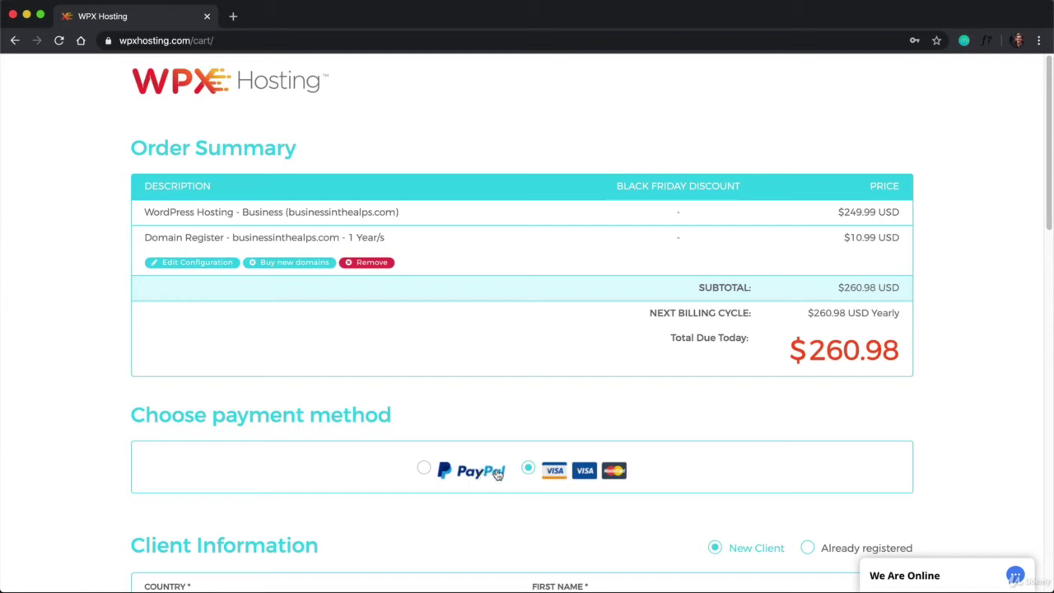
Step: Return to wpxhosting.com, log into the client area, and open the Business plan's service details
click(277, 45)
text(wpxhosting)
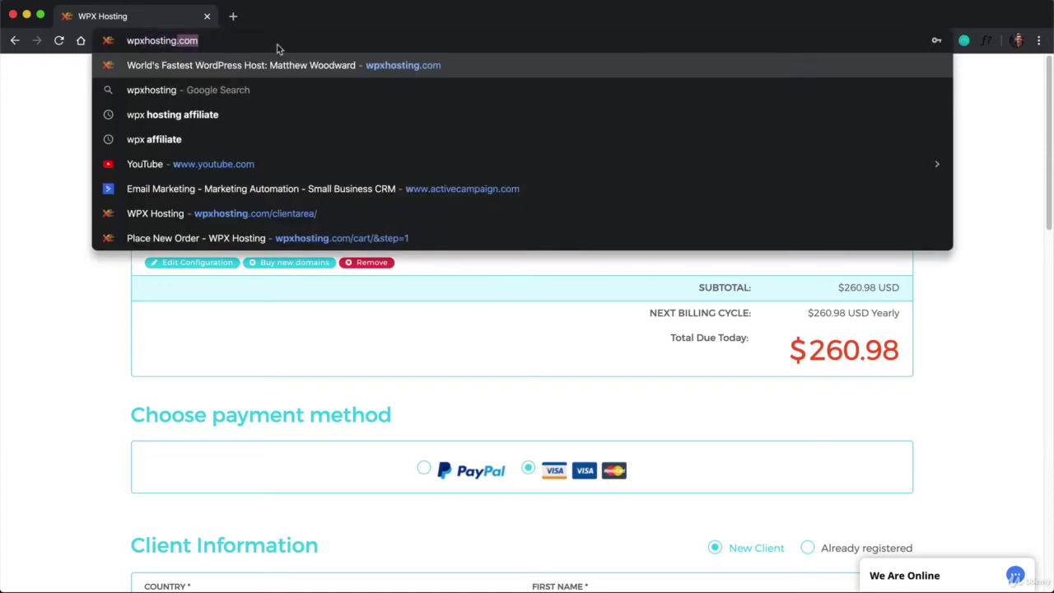
key(Return)
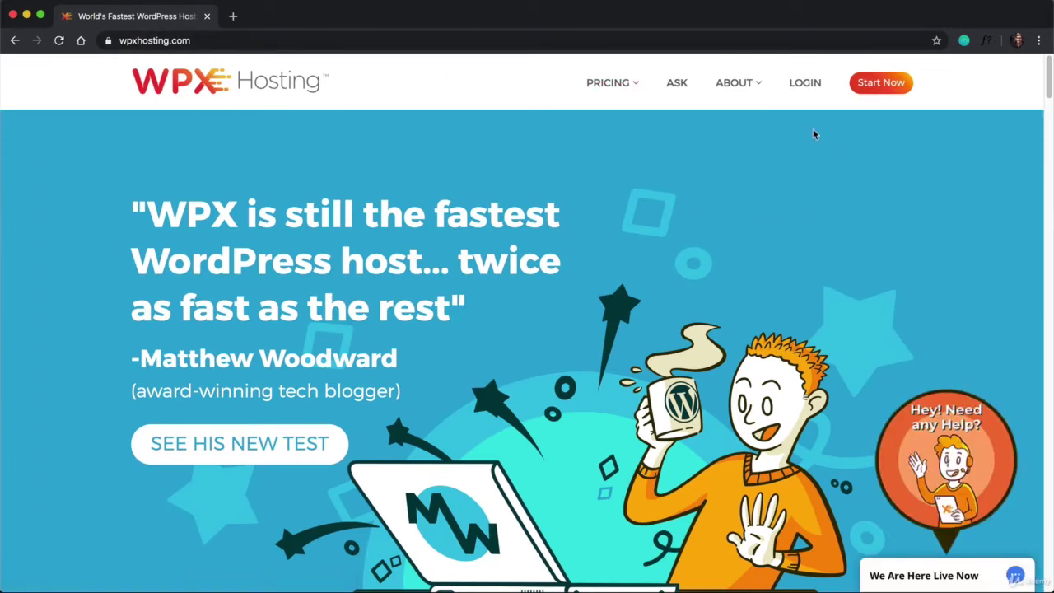
click(801, 82)
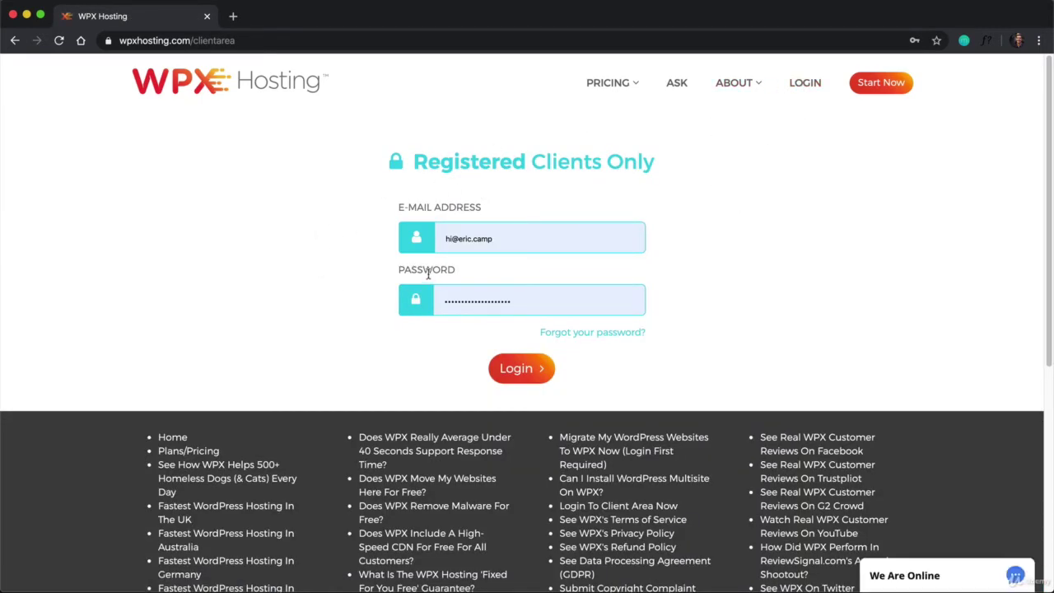
click(519, 371)
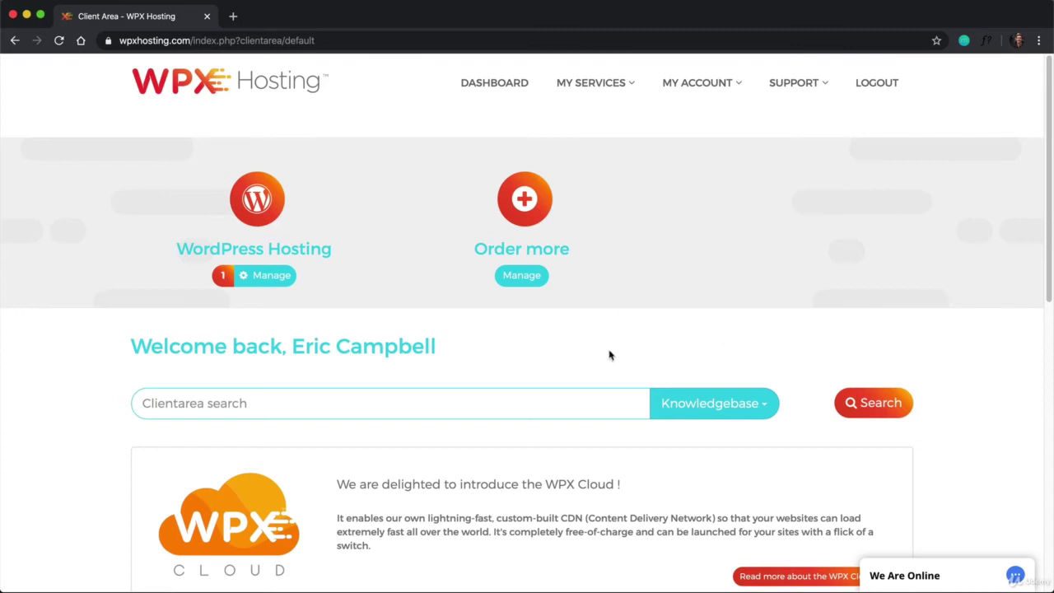
click(299, 250)
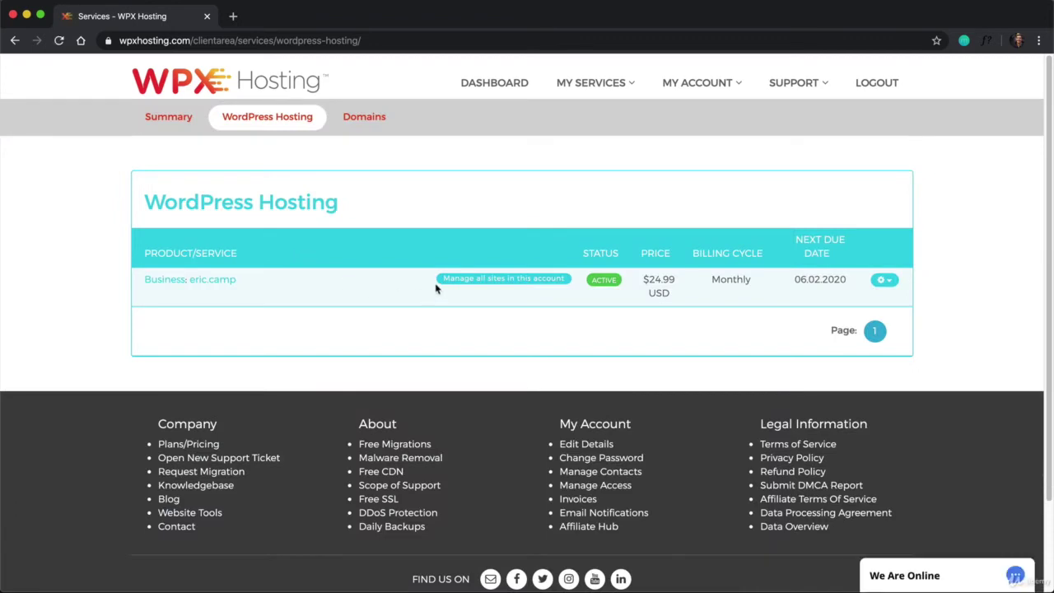
click(521, 283)
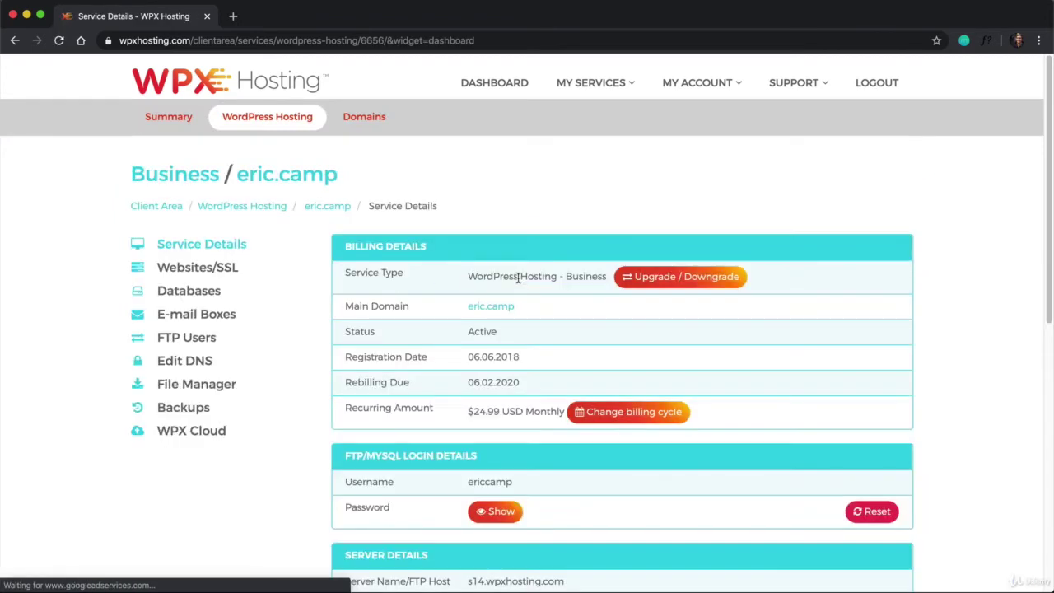
Step: Open the Websites/SSL list for the Business plan, and open then minimize the LiveChat window
click(195, 274)
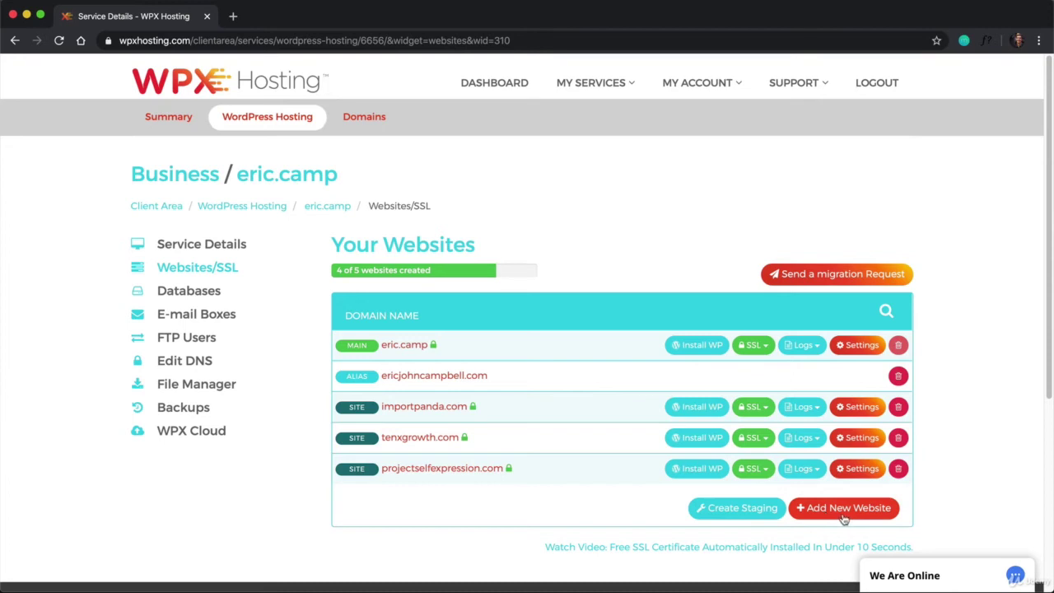
click(961, 579)
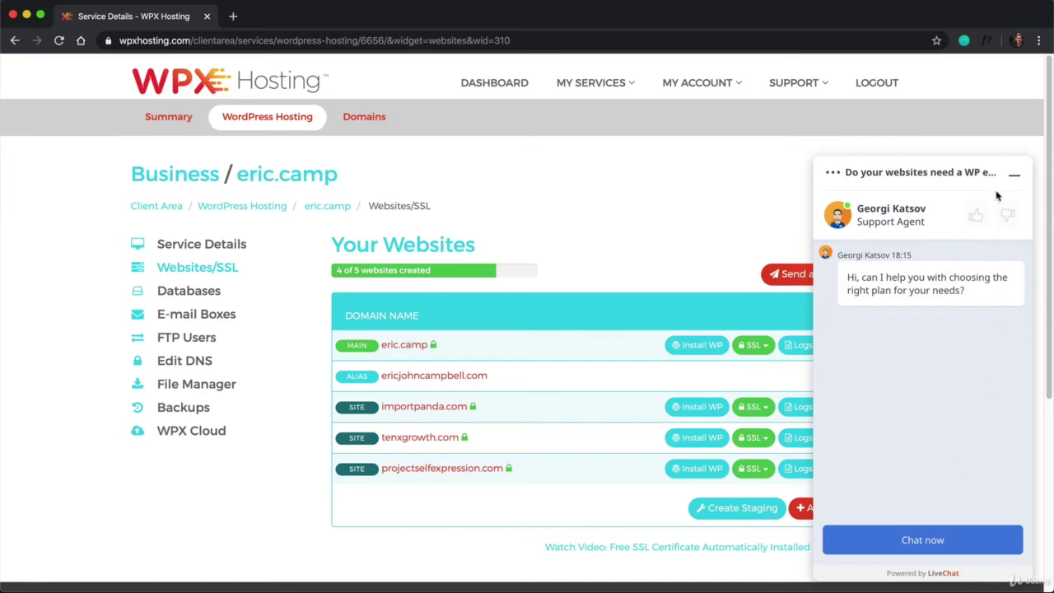
click(1019, 180)
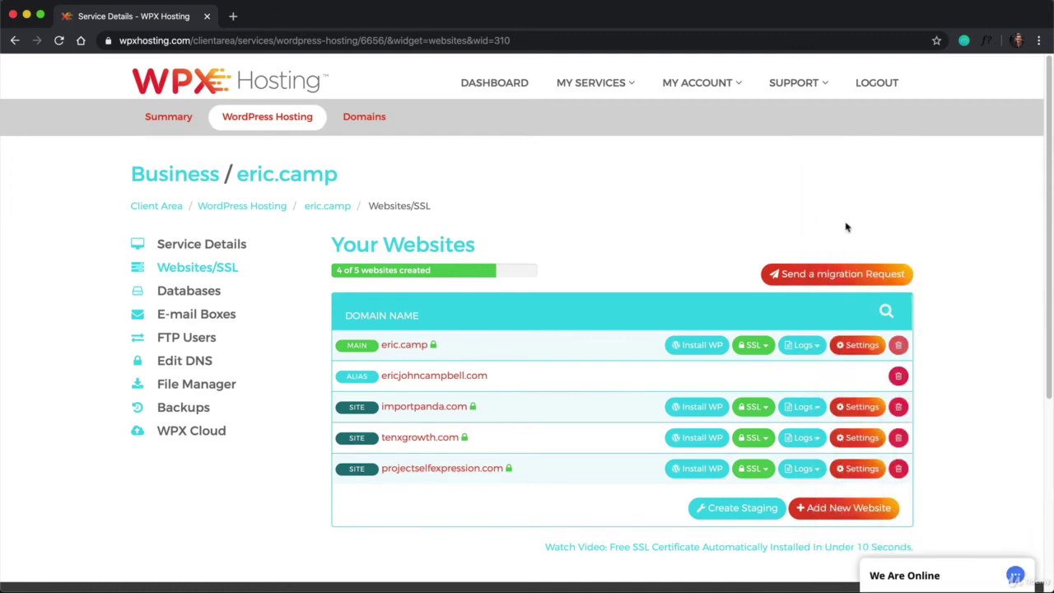
Step: Add projectselfexpression.com as a top-level domain with WordPress and SSL certificate installation enabled
click(842, 517)
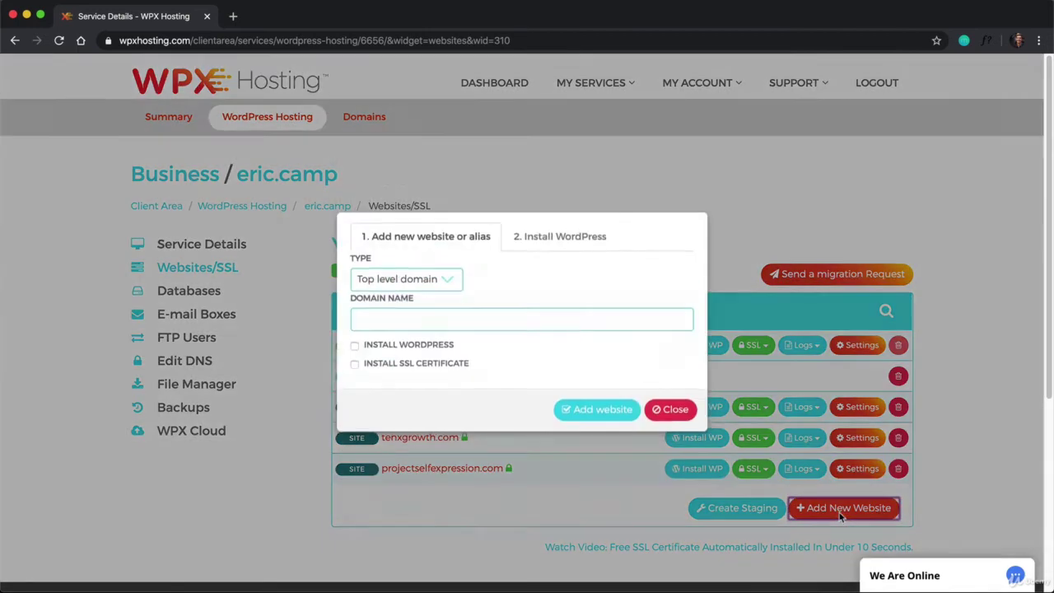
click(406, 327)
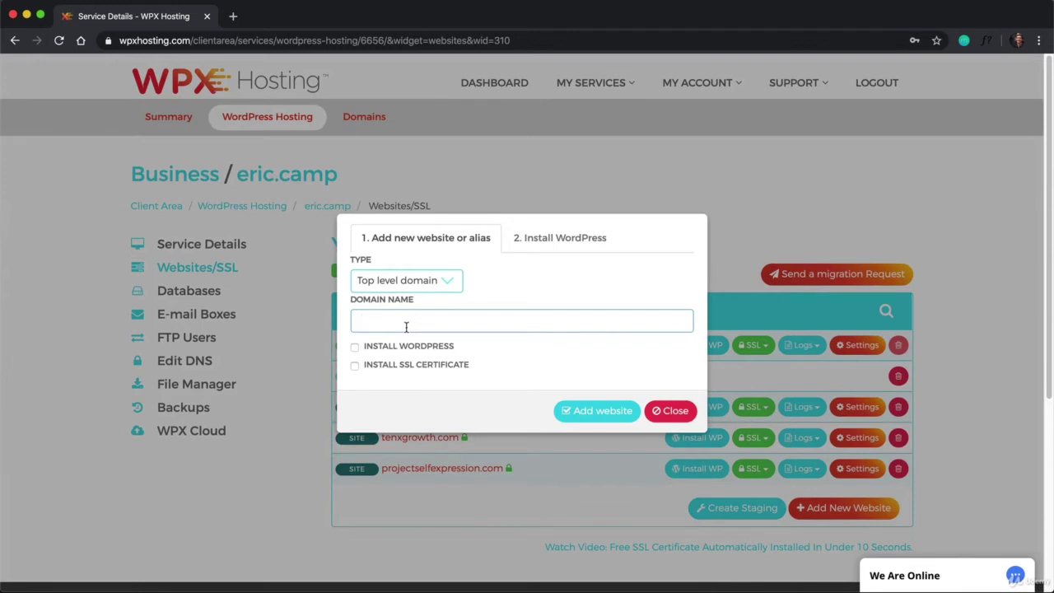
text(projectselfexpression.com)
click(355, 348)
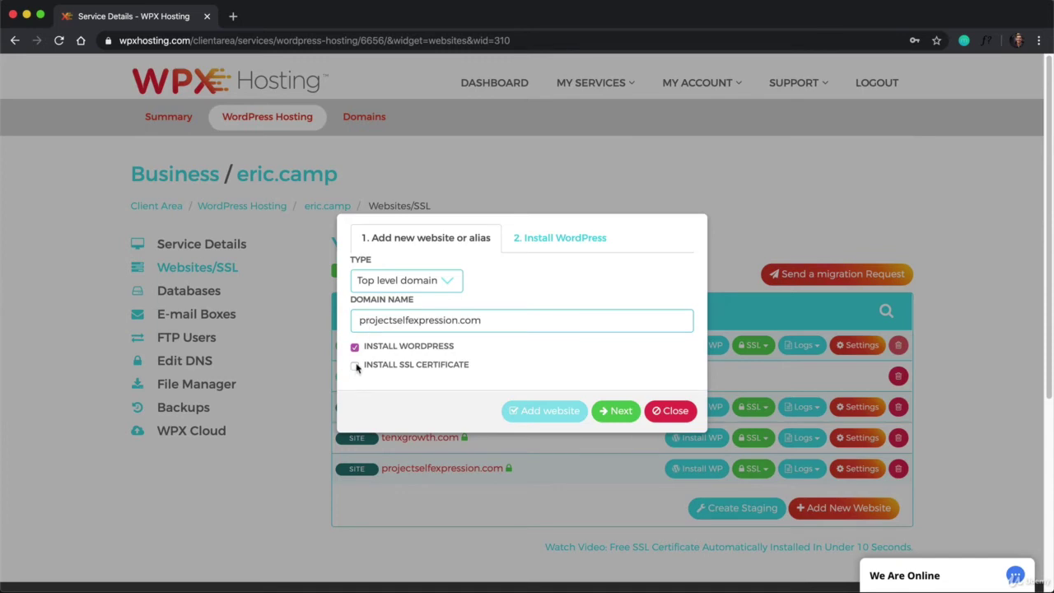
click(355, 366)
drag(360, 320, 484, 314)
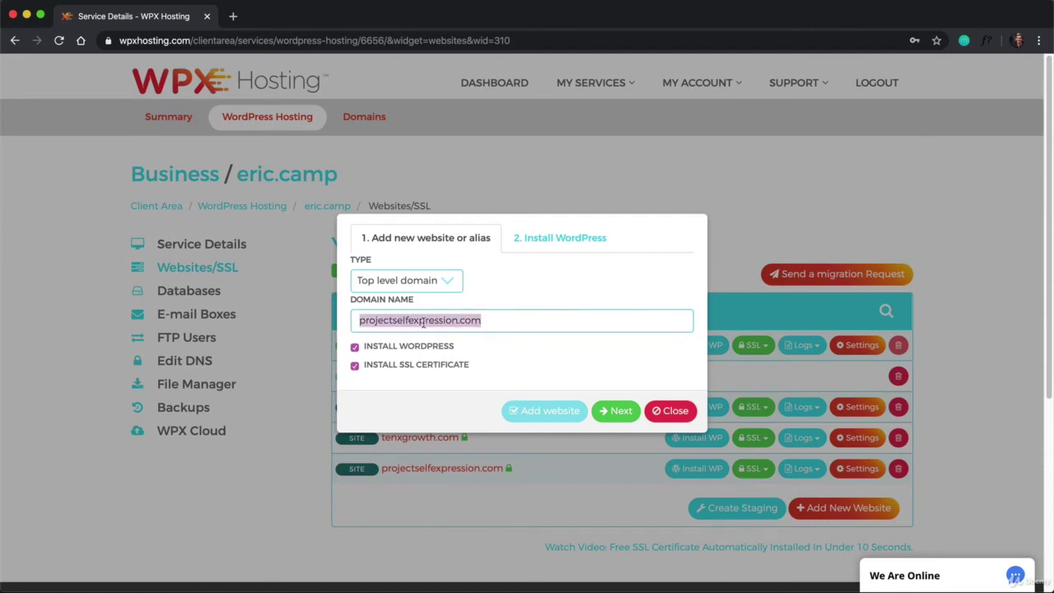
click(603, 410)
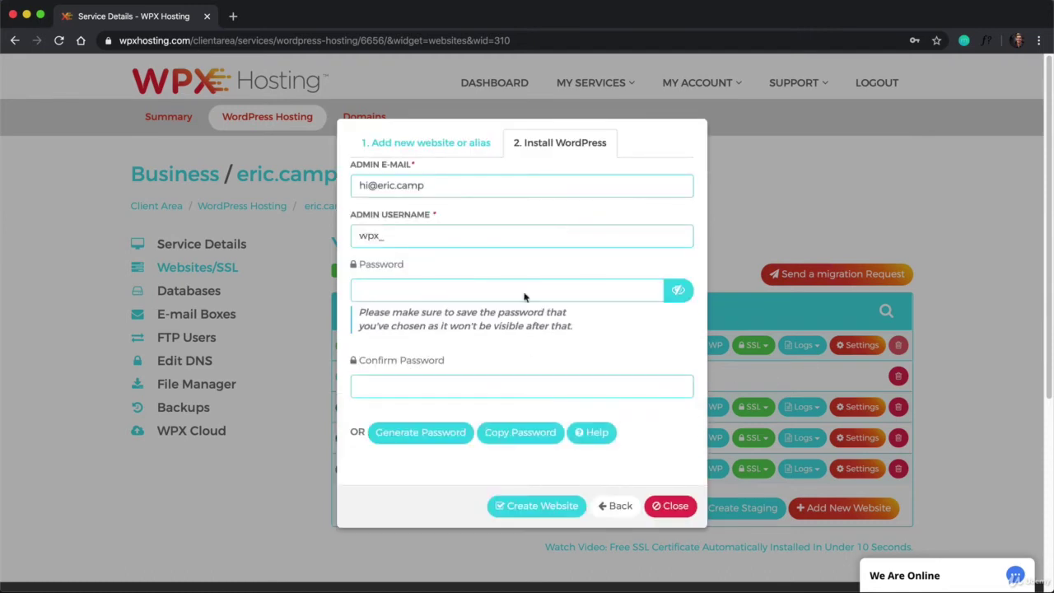
Step: Fill in the WordPress admin username and generate an admin password
click(360, 185)
drag(361, 184, 466, 189)
click(466, 189)
click(395, 243)
text(ericc747)
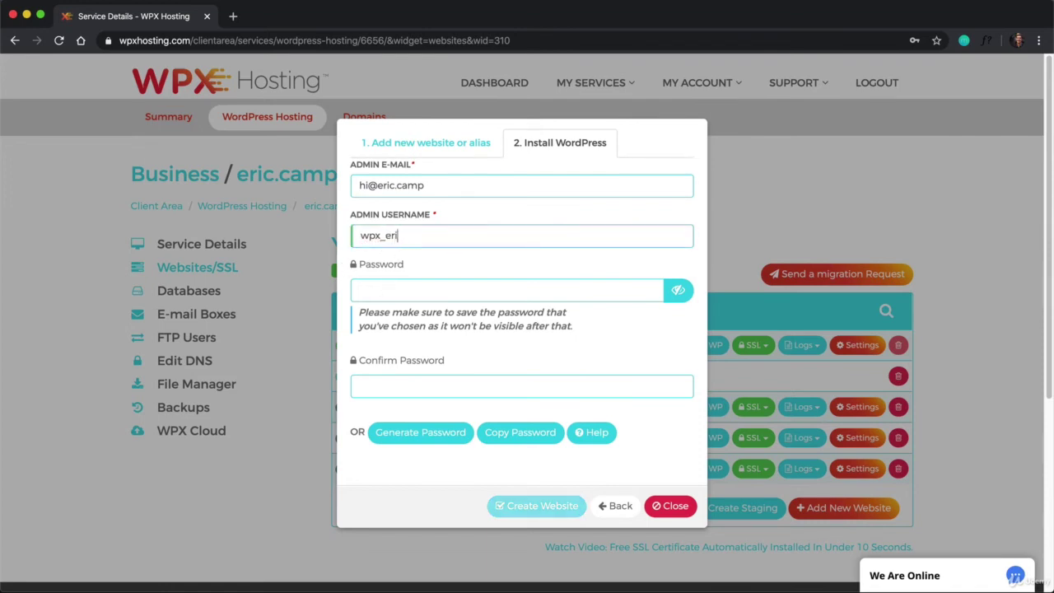
click(420, 445)
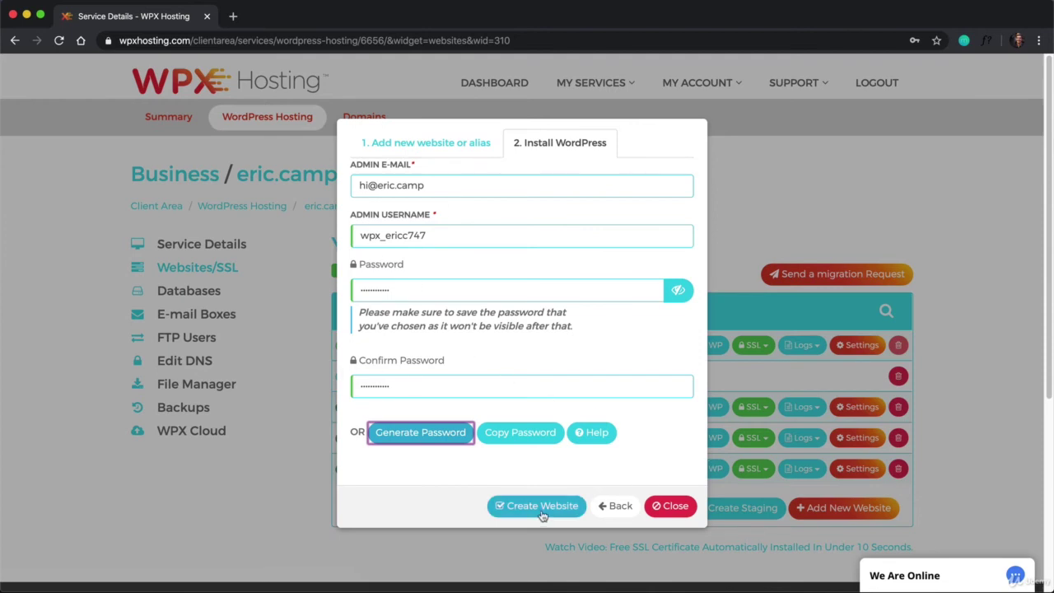
Step: Discard the new-website setup and open a new empty browser tab
click(663, 510)
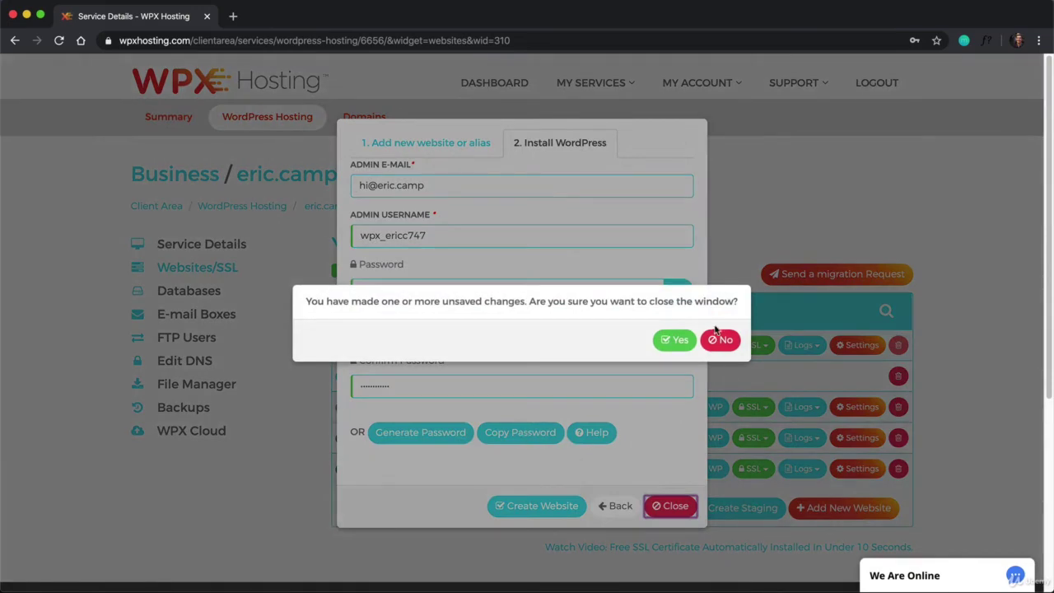
click(670, 340)
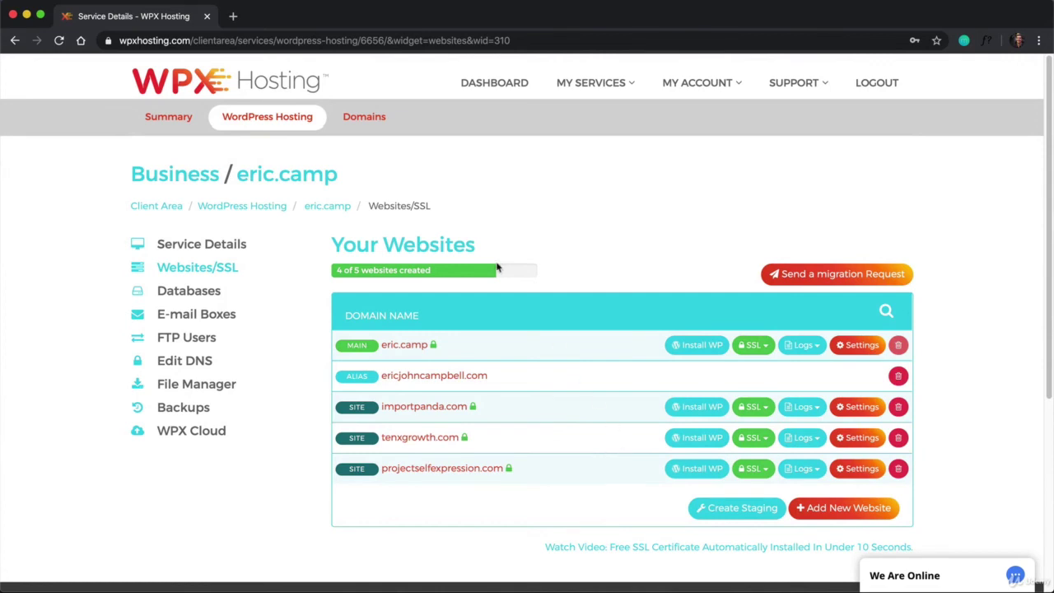
click(233, 15)
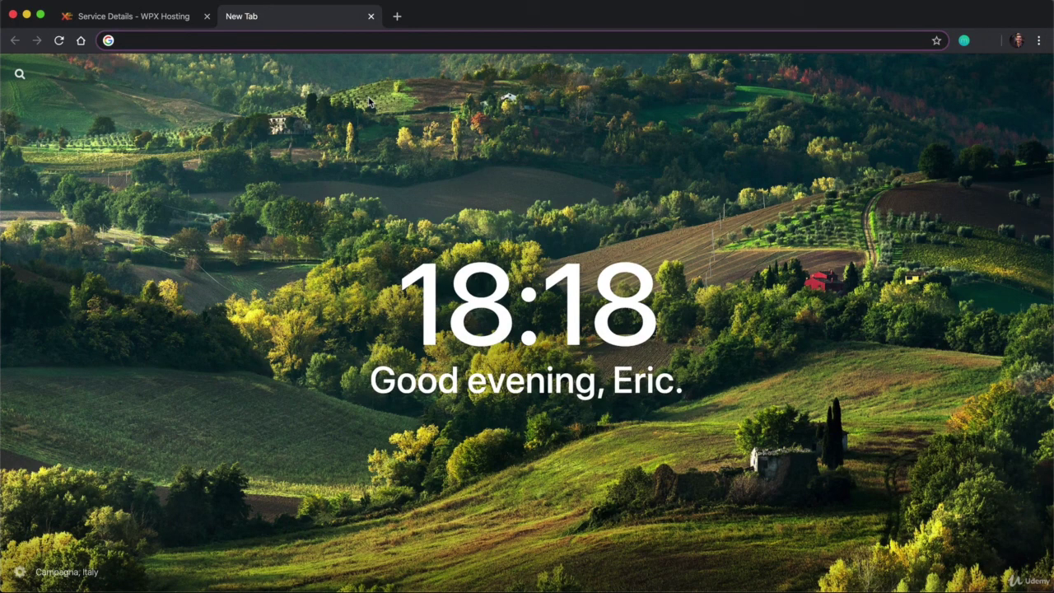
Step: Log in at projectselfexpression.com/wp-admin with the saved password and Remember Me ticked
text(project)
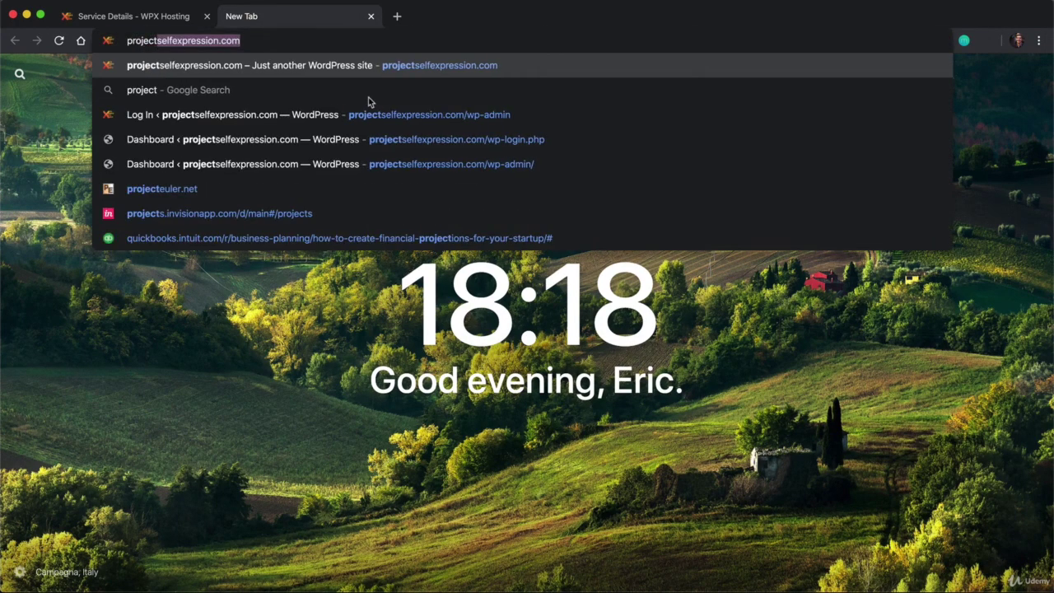
text(selfexpression.com)
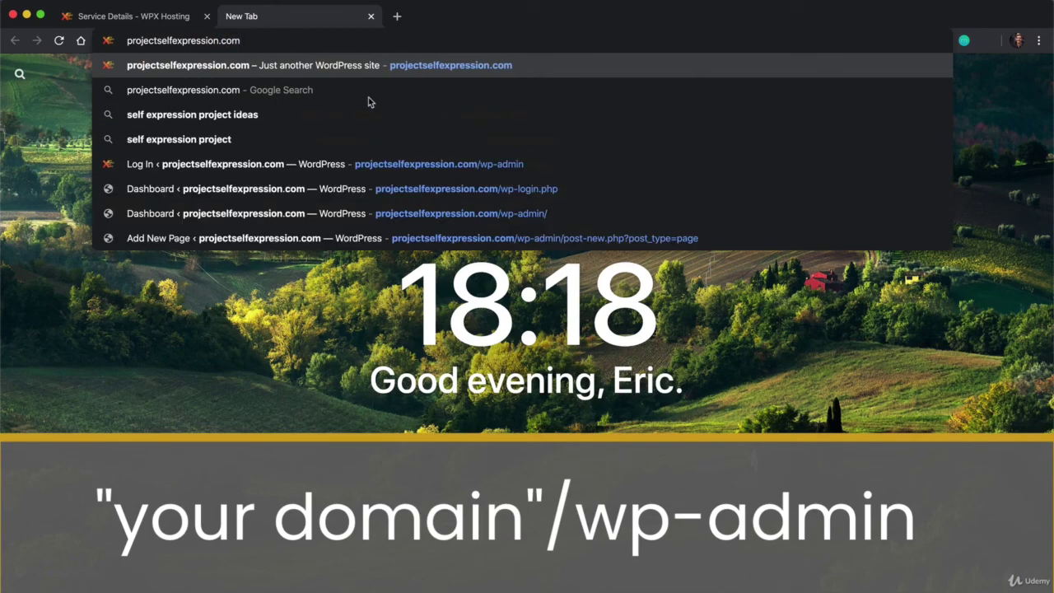
text(/)
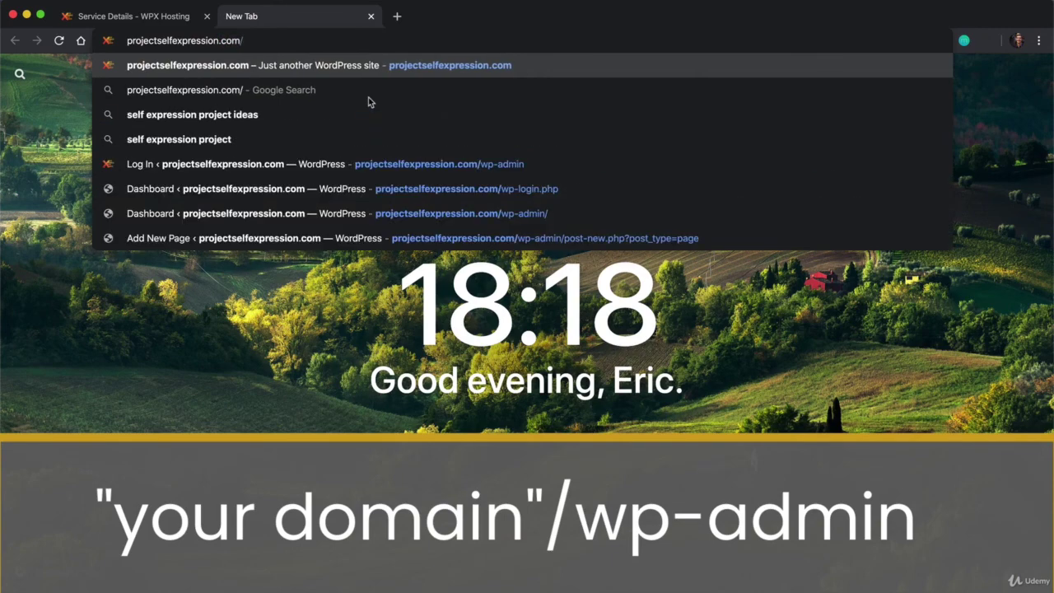
text(wp-adm)
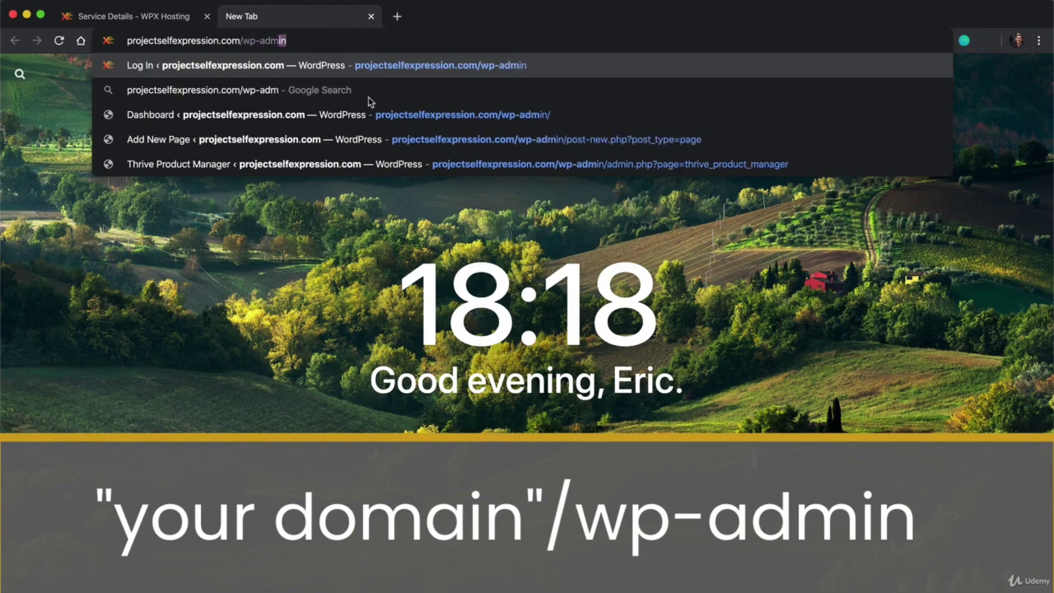
text(in)
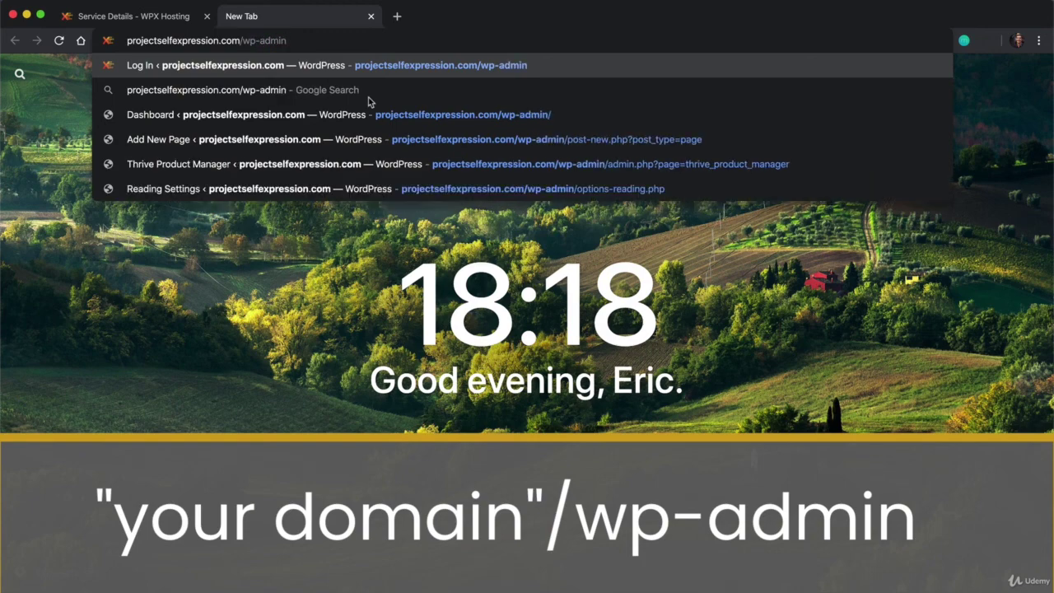
key(Return)
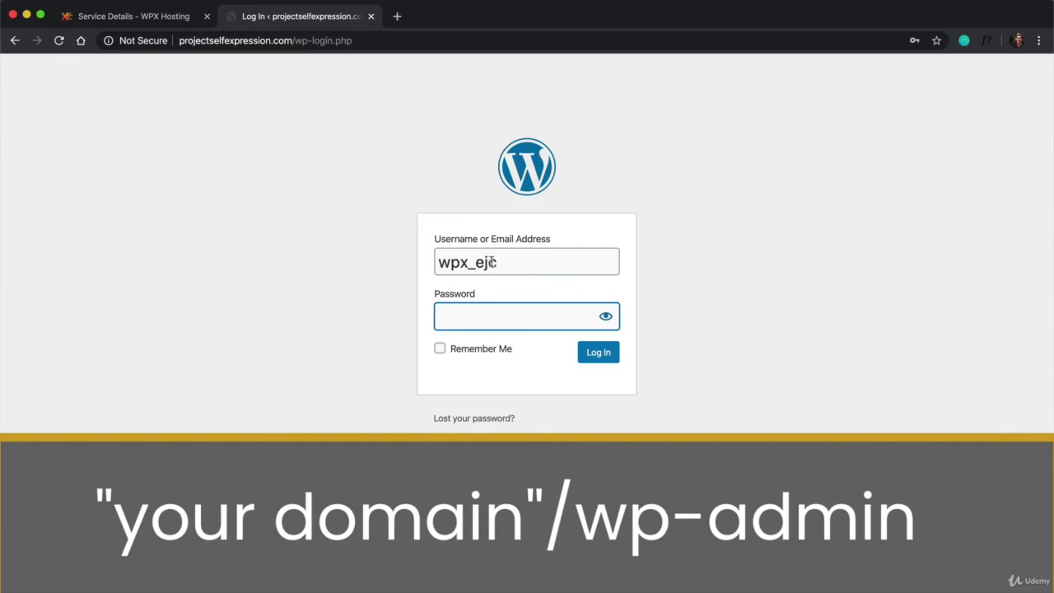
click(474, 317)
click(488, 344)
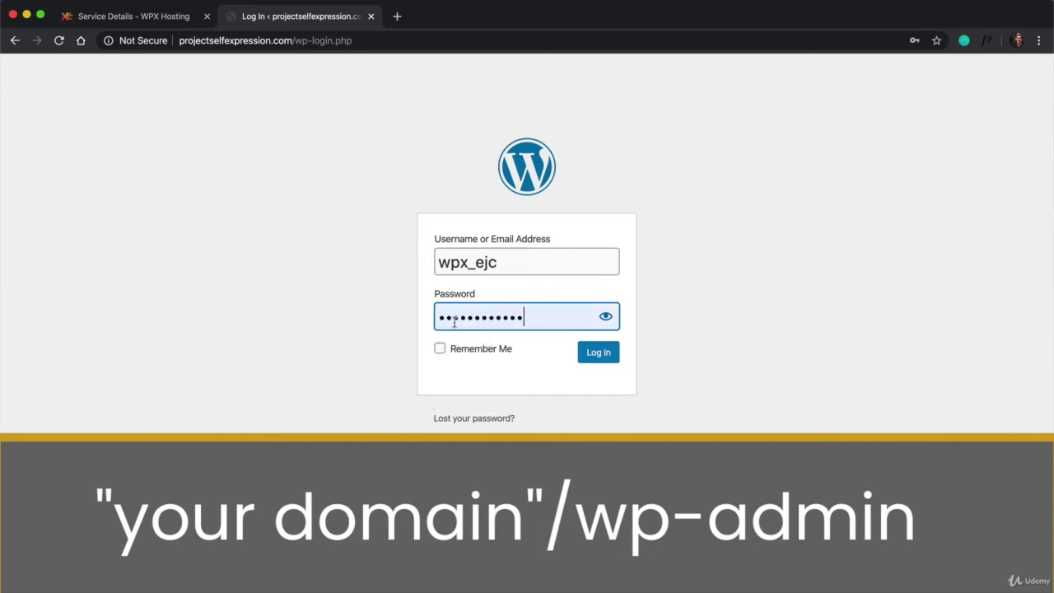
click(439, 349)
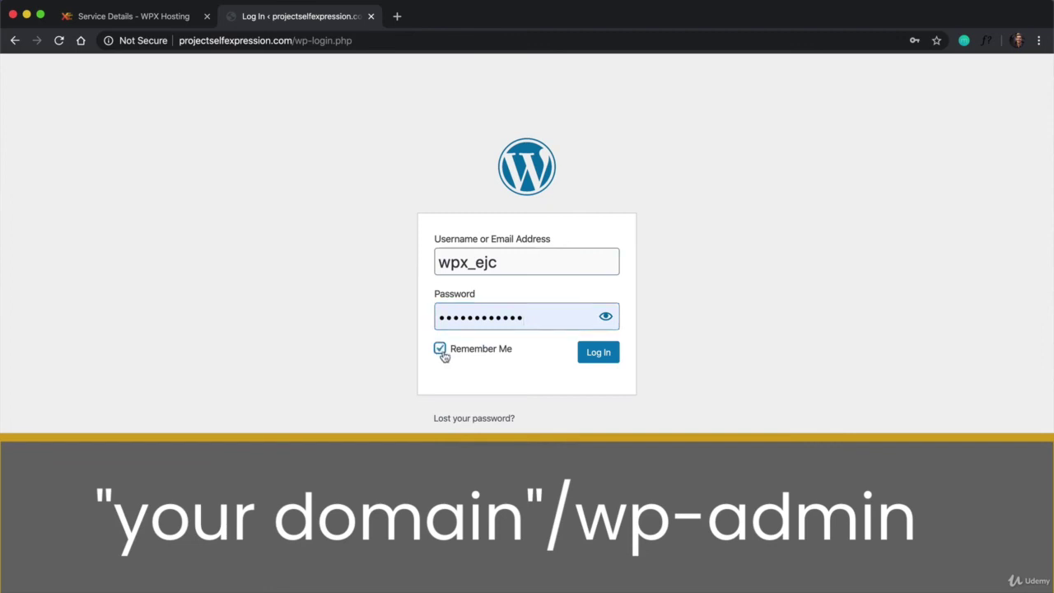
click(602, 360)
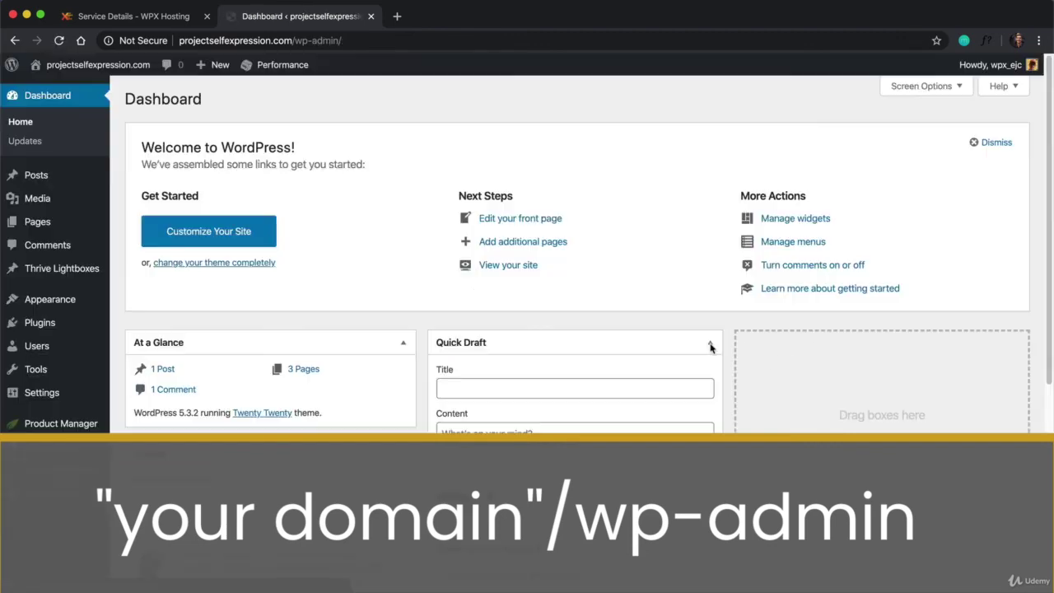